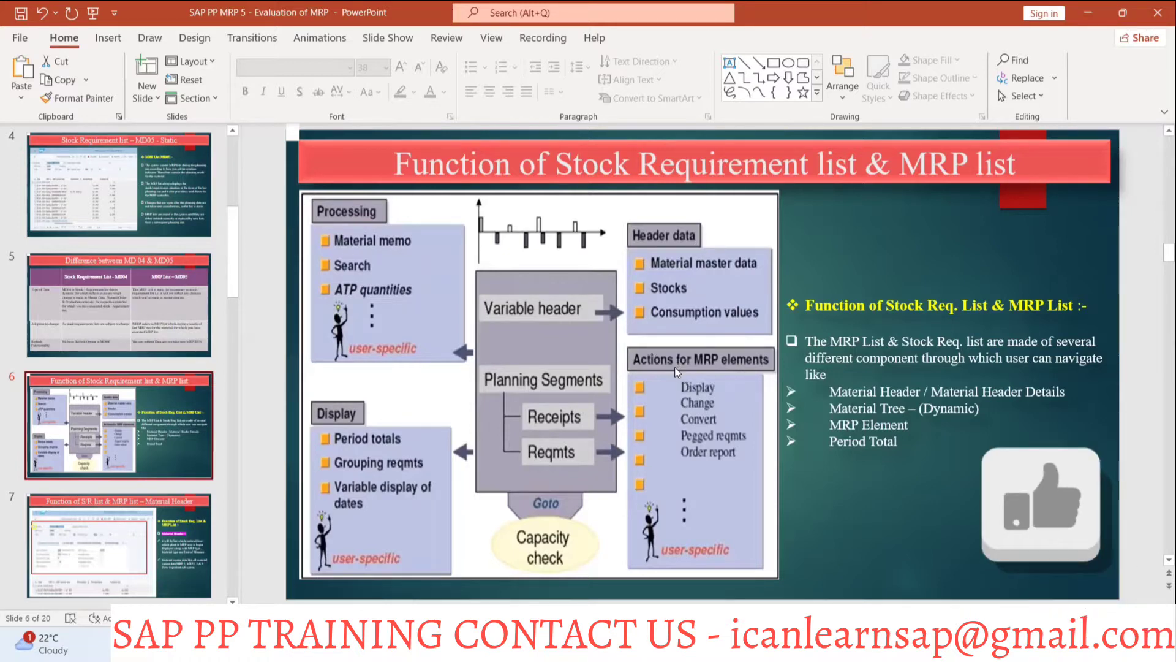
Switch to the MD04 stock/requirements list window for LAPTOP-B14, plant 1000
key("alt+Tab")
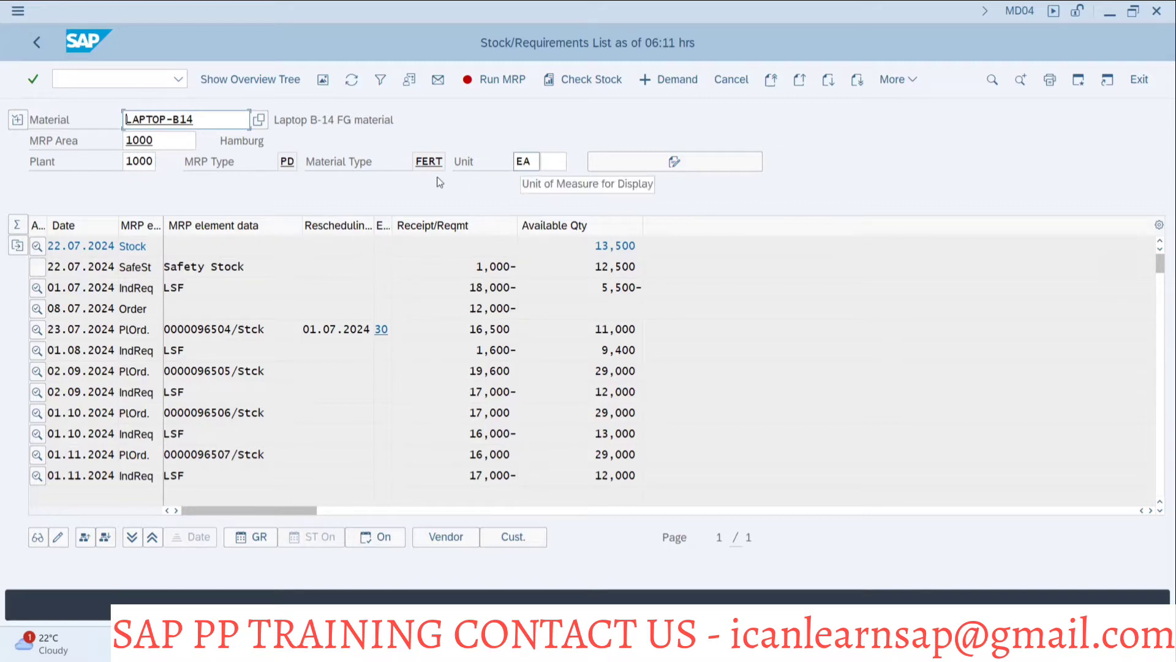
left_click(17, 120)
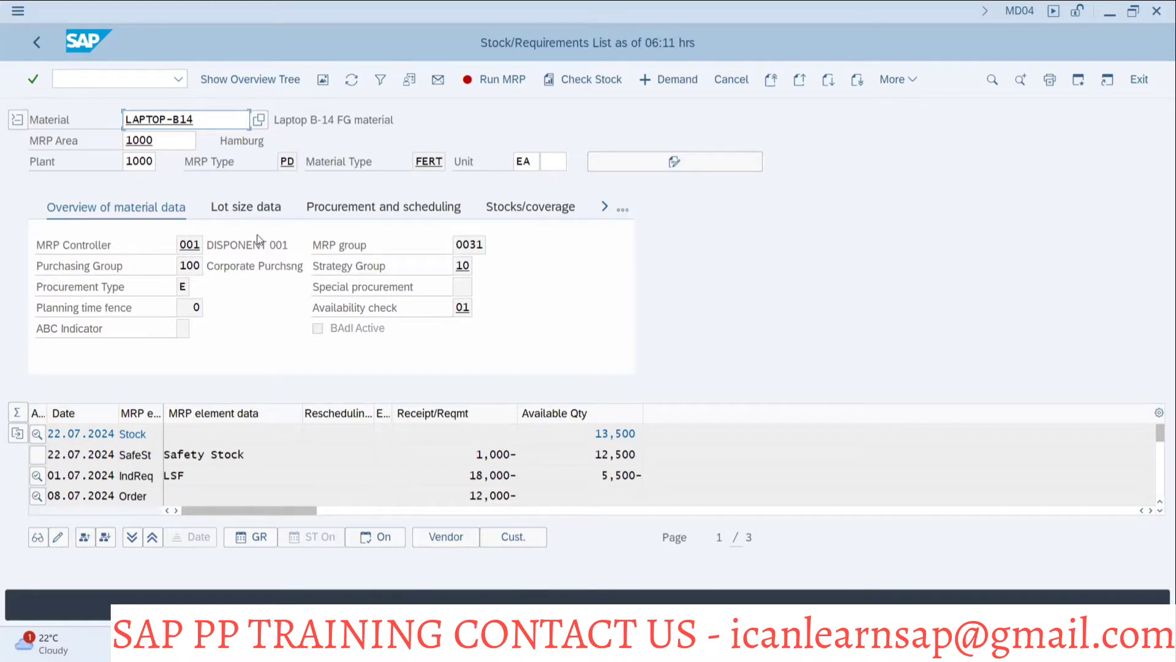
left_click(251, 208)
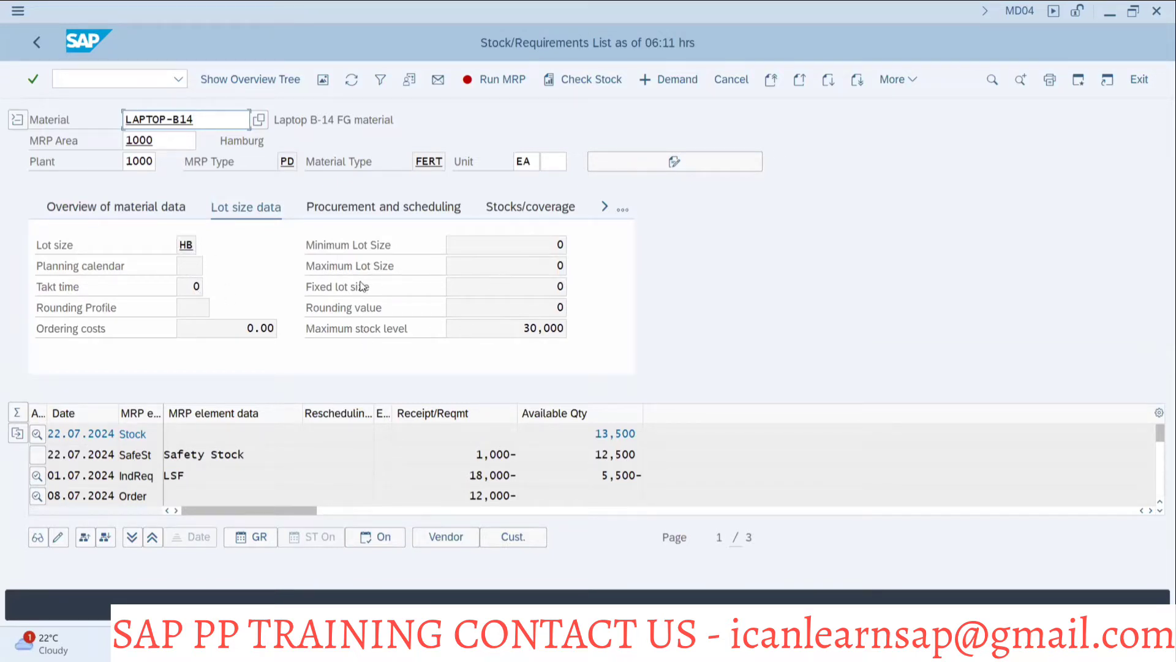
left_click(348, 220)
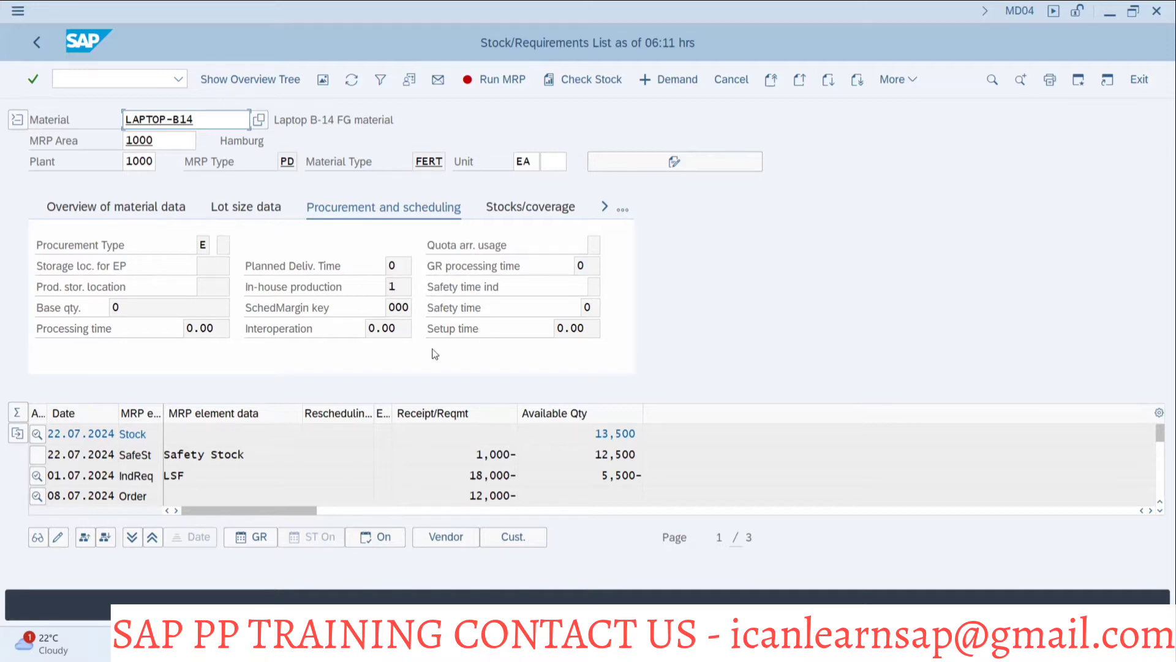
left_click(506, 208)
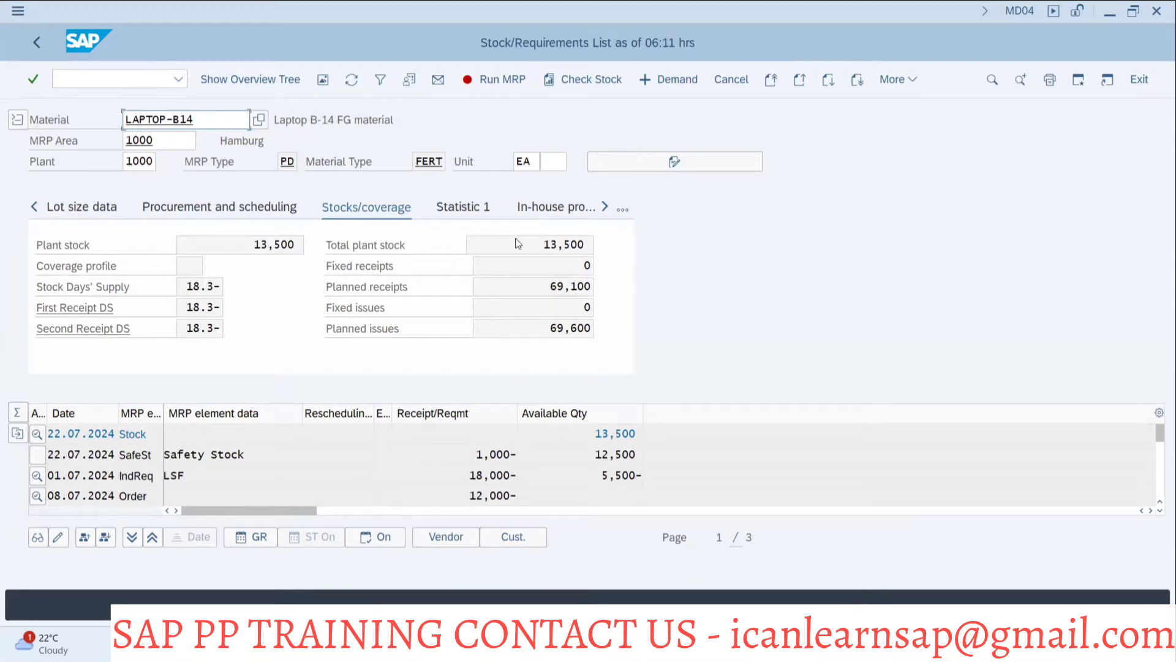
left_click(473, 209)
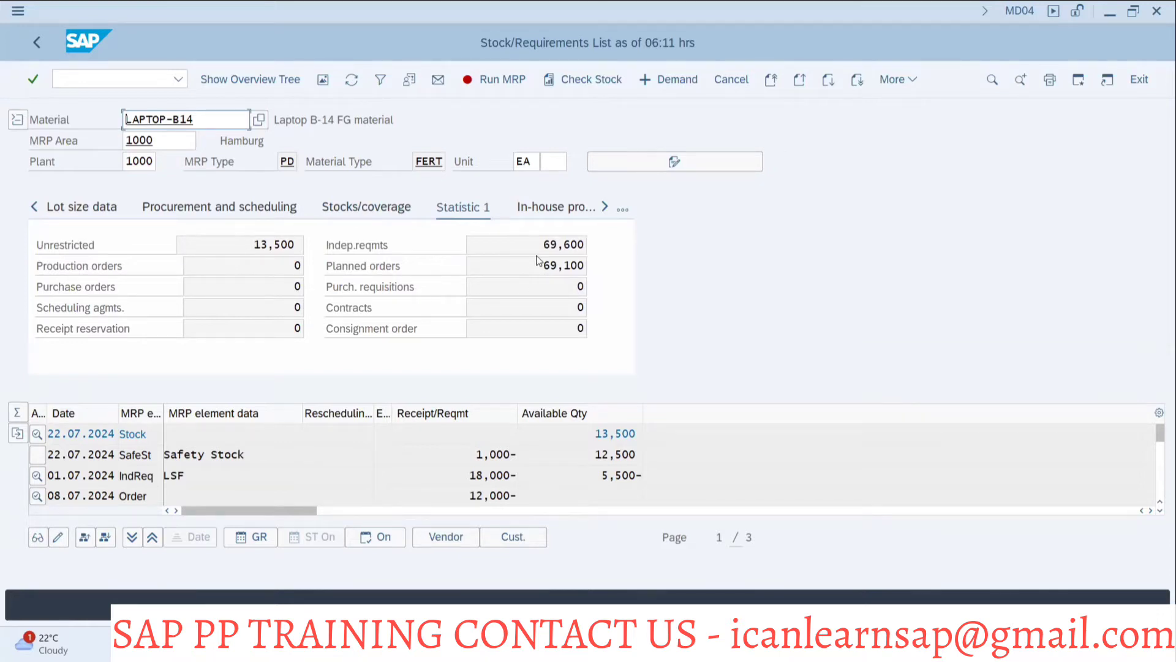
left_click(534, 211)
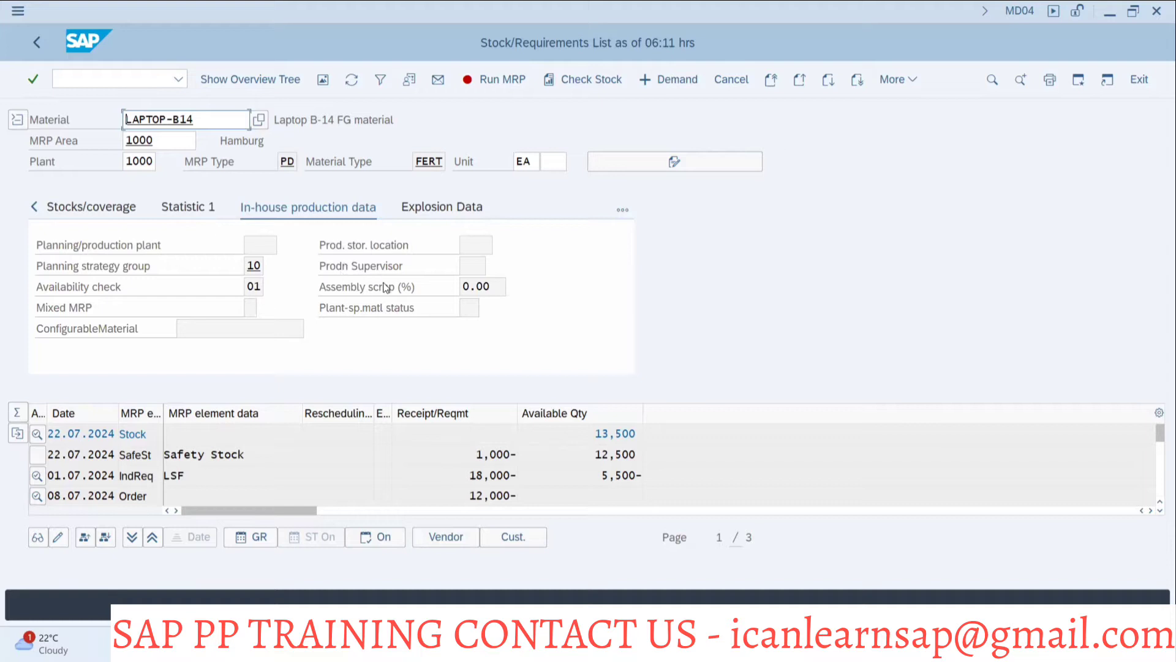
left_click(461, 209)
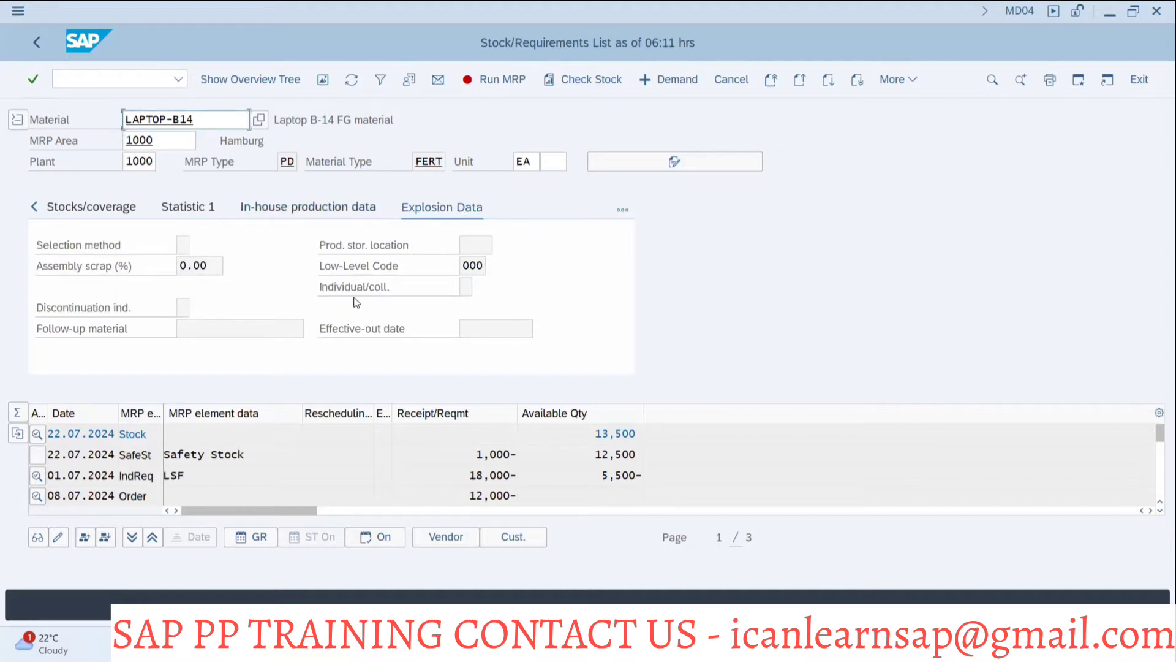
left_click(35, 210)
left_click(35, 210)
left_click(35, 210)
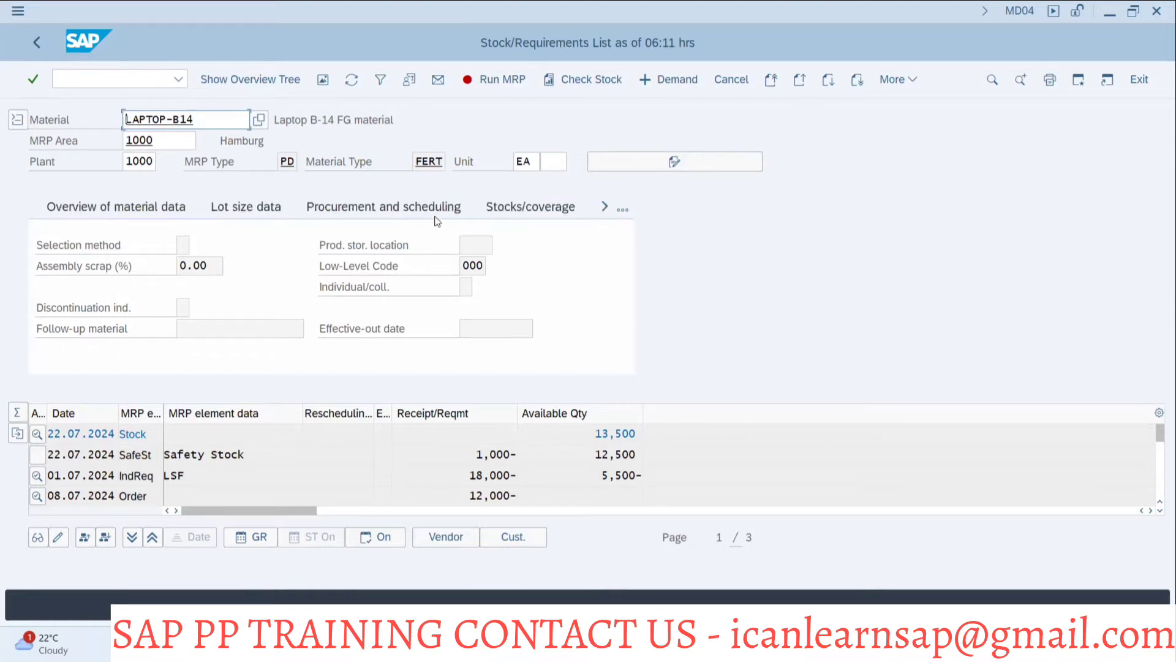
left_click(18, 120)
left_click(18, 120)
left_click(15, 121)
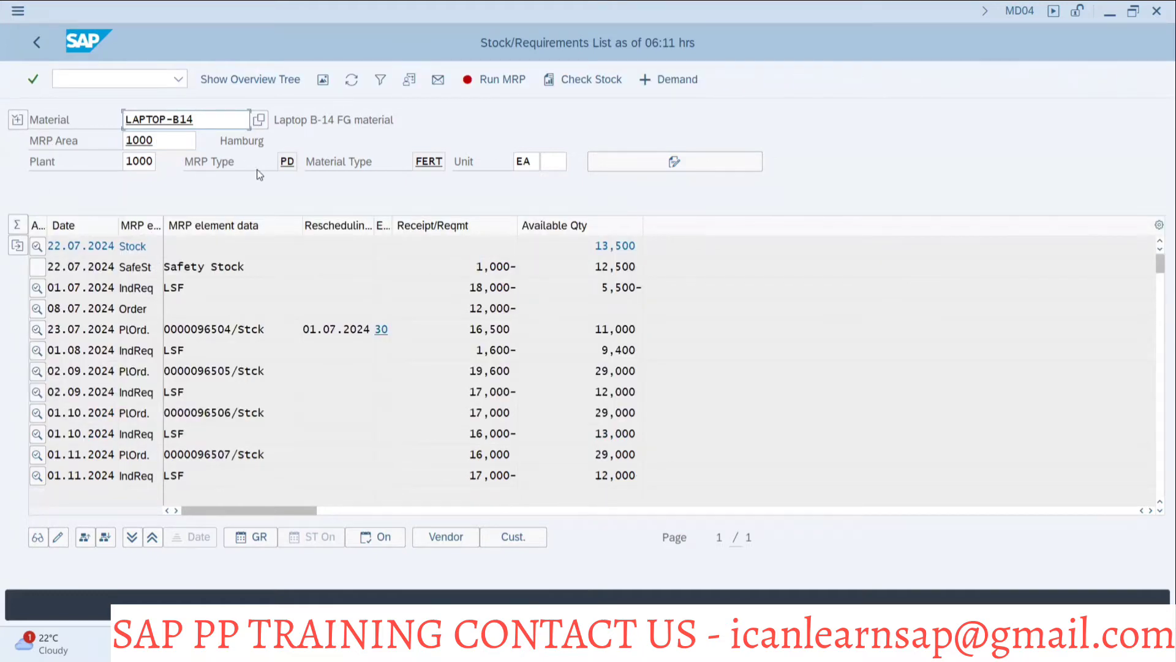
Widen the MRP element column to show its full heading, then narrow it to a moderate width
key("alt+Tab")
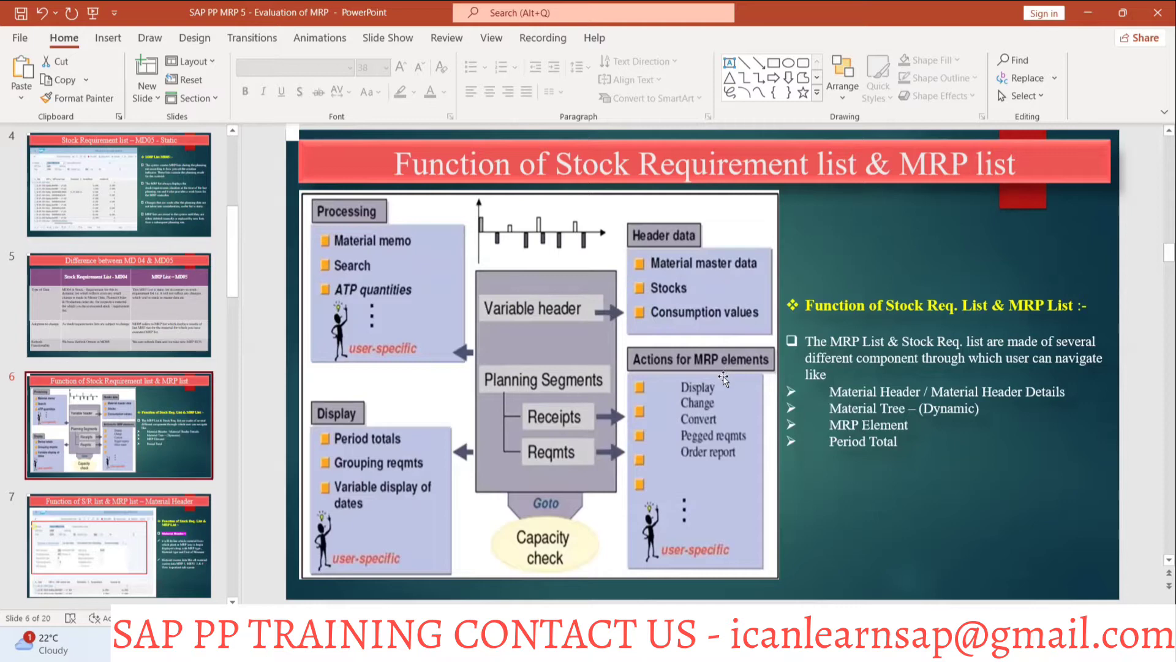
key("alt+Tab")
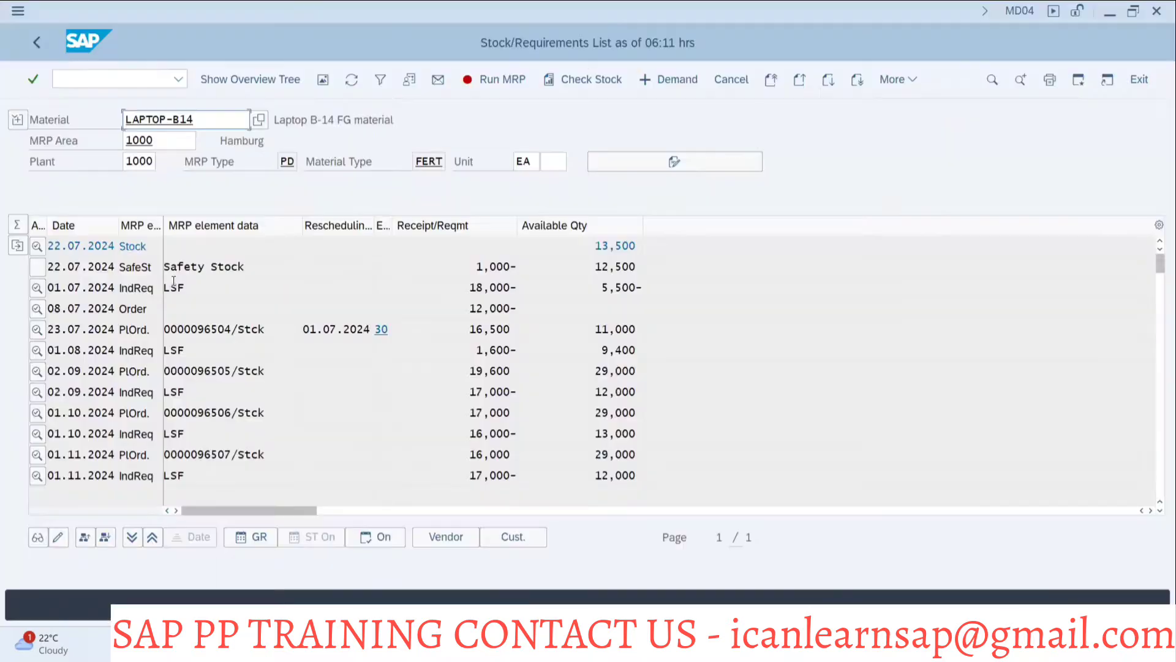
double_click(164, 224)
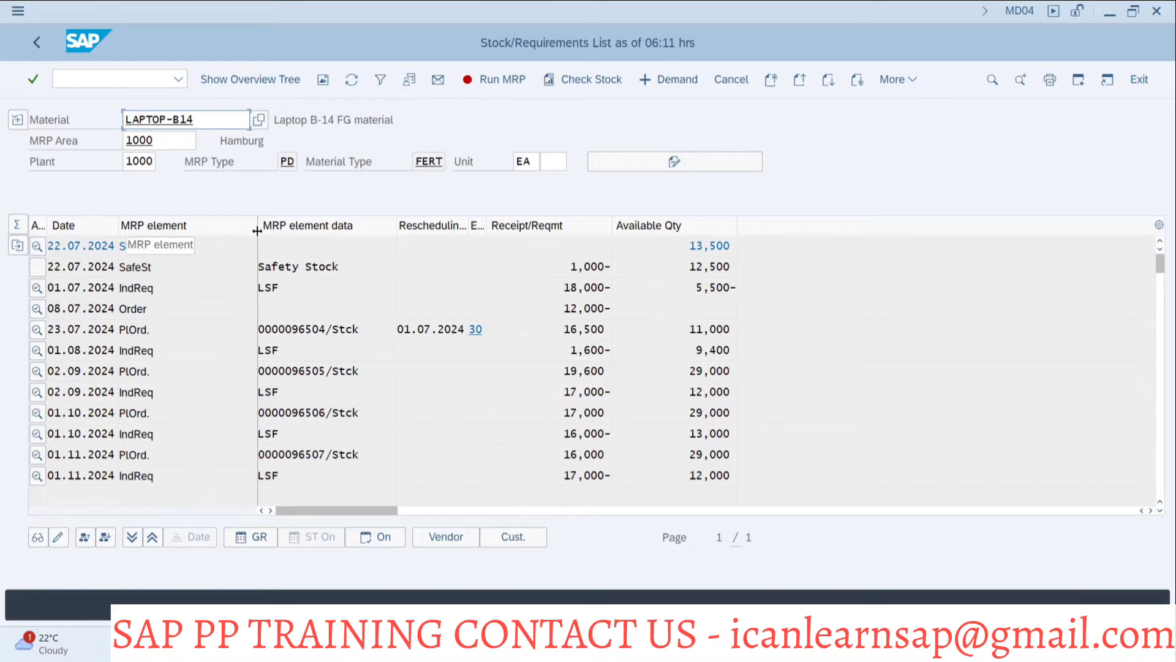
left_click_drag(257, 235, 204, 242)
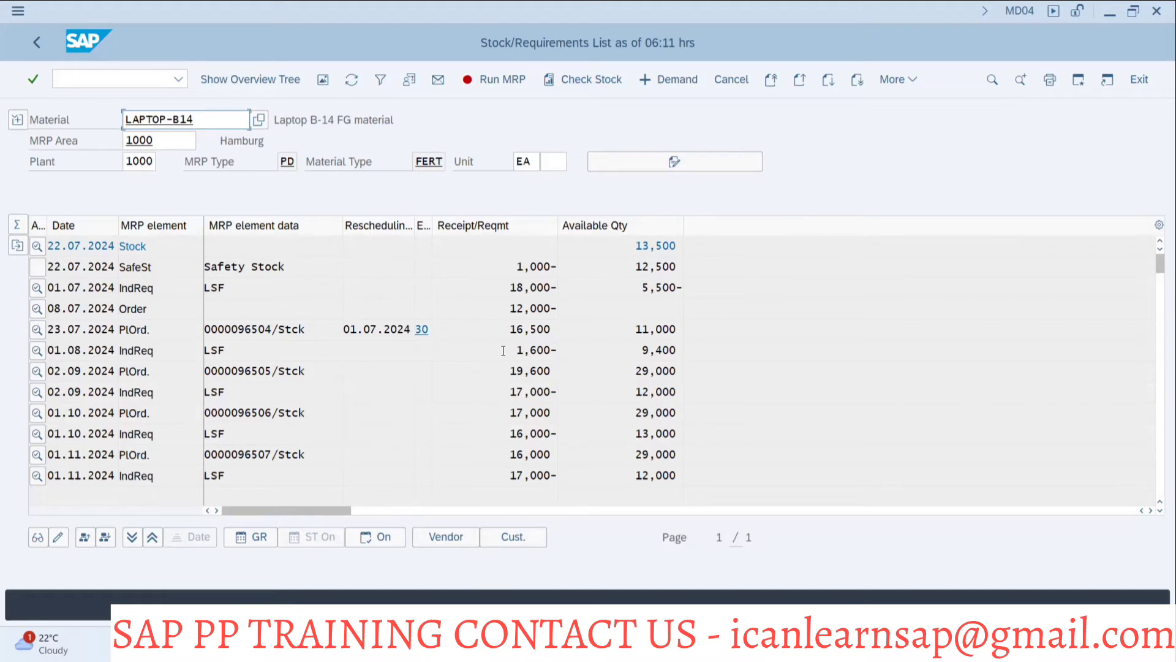
key("alt+Tab")
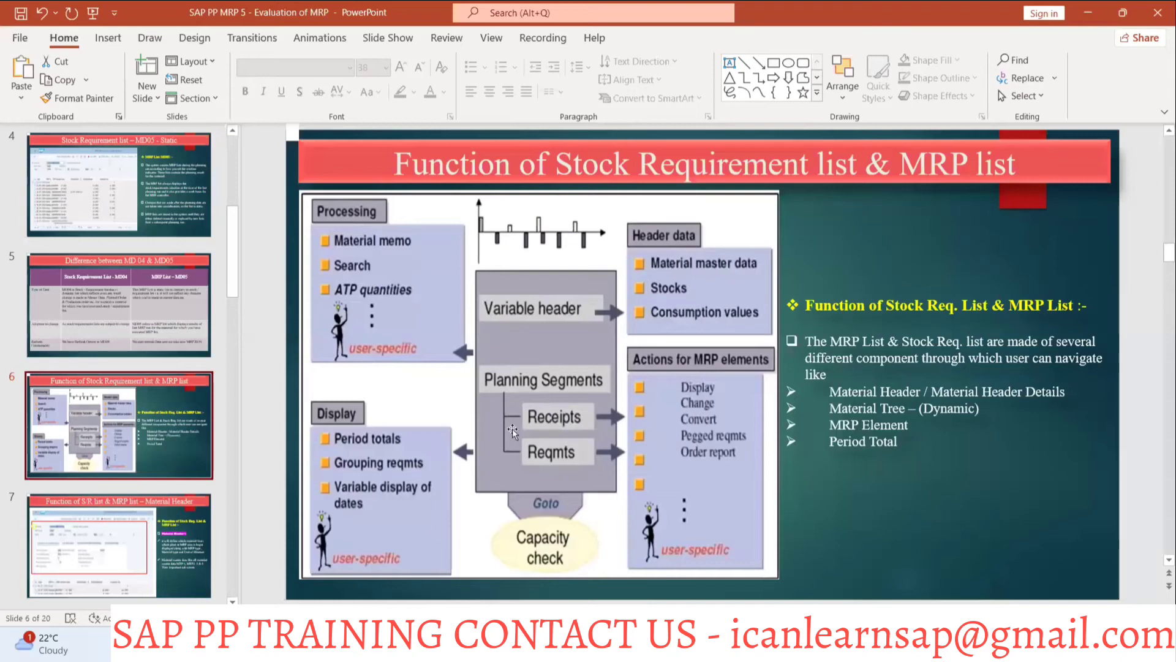
Advance from slide 7 on the material header to slide 8 on the overview tree
left_click(163, 550)
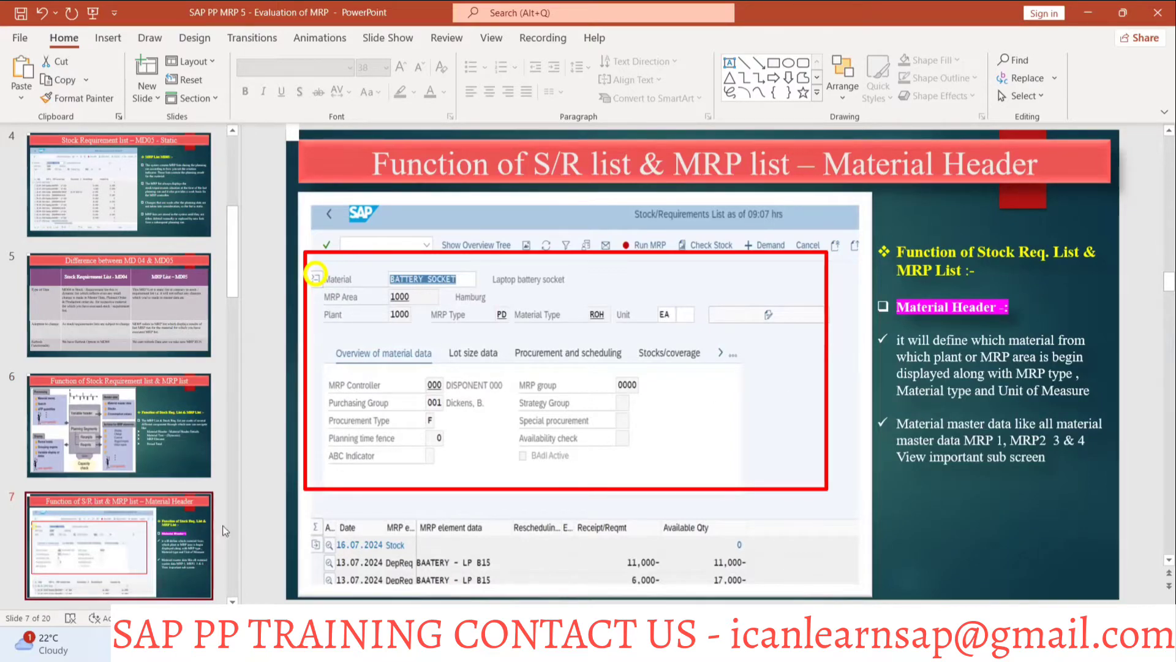
scroll(110, 545, "down", 2)
left_click(107, 546)
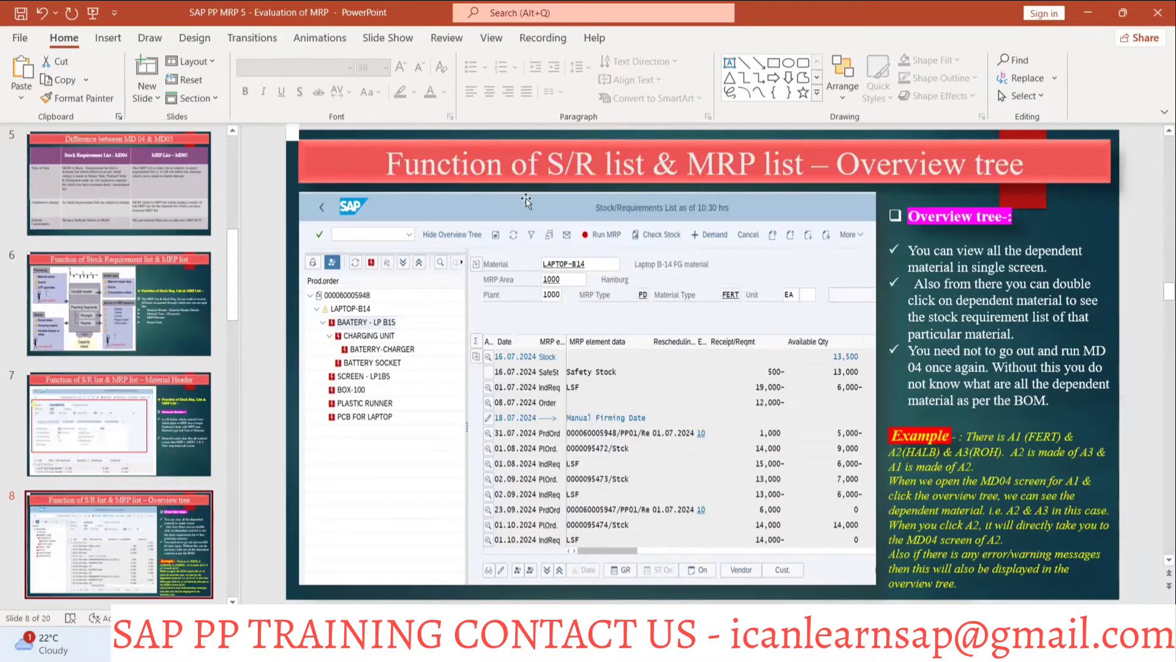
key("alt+Tab")
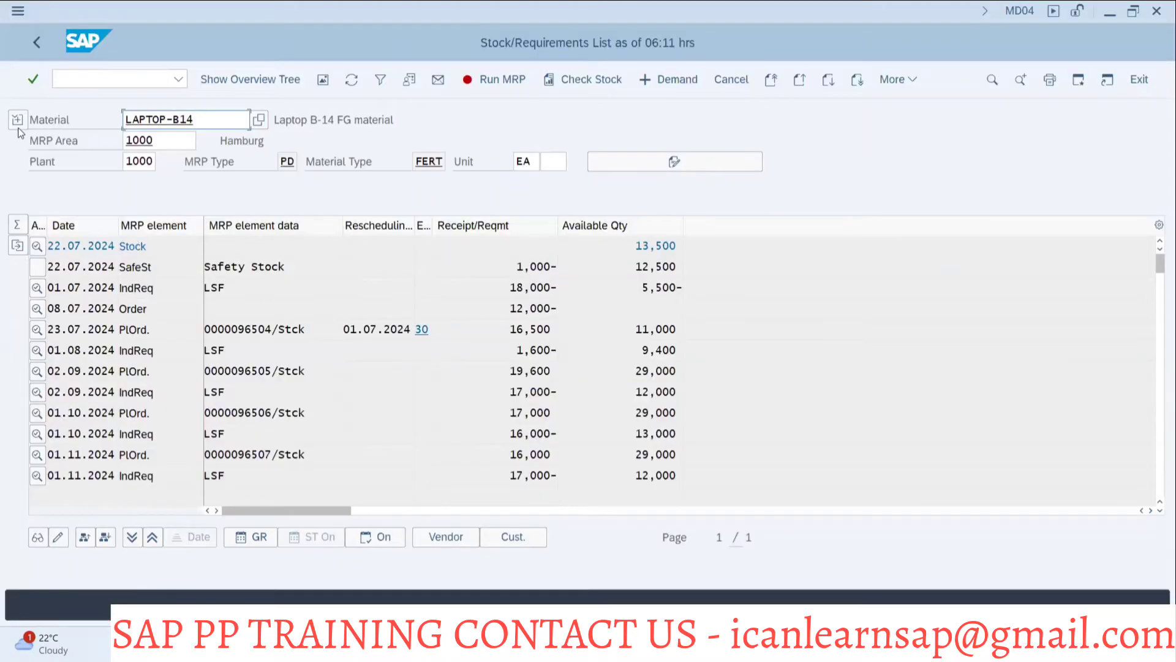
Show the overview tree and switch it to the order tree listing the planned order's components
left_click(243, 81)
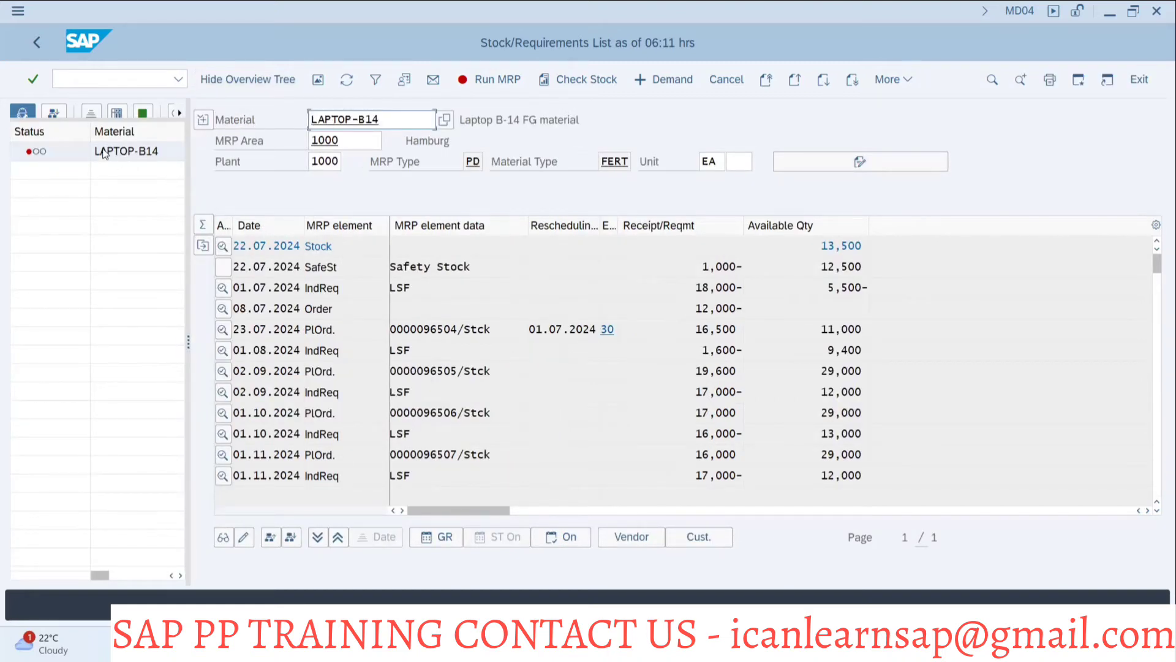
left_click(55, 114)
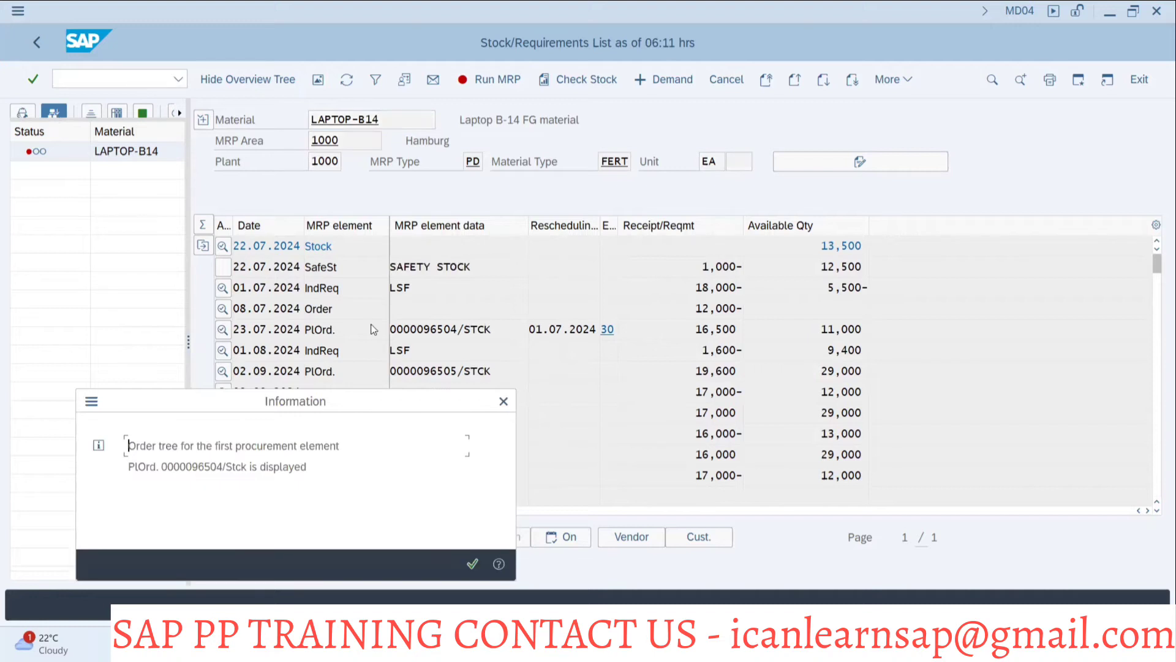
key("Return")
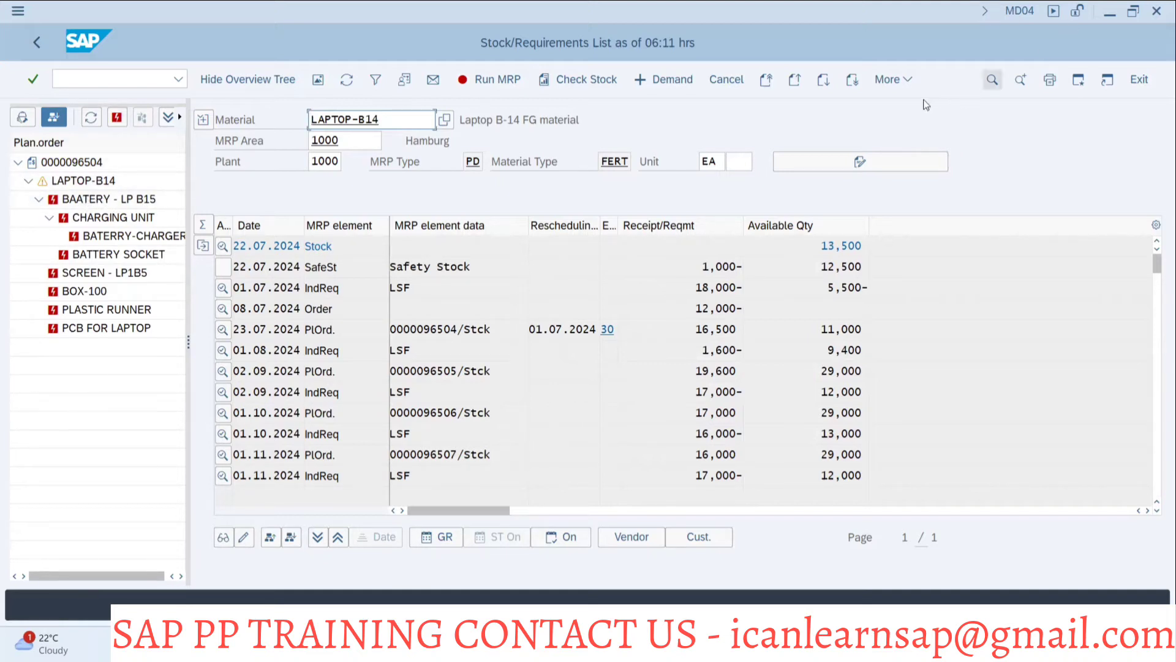
left_click(116, 81)
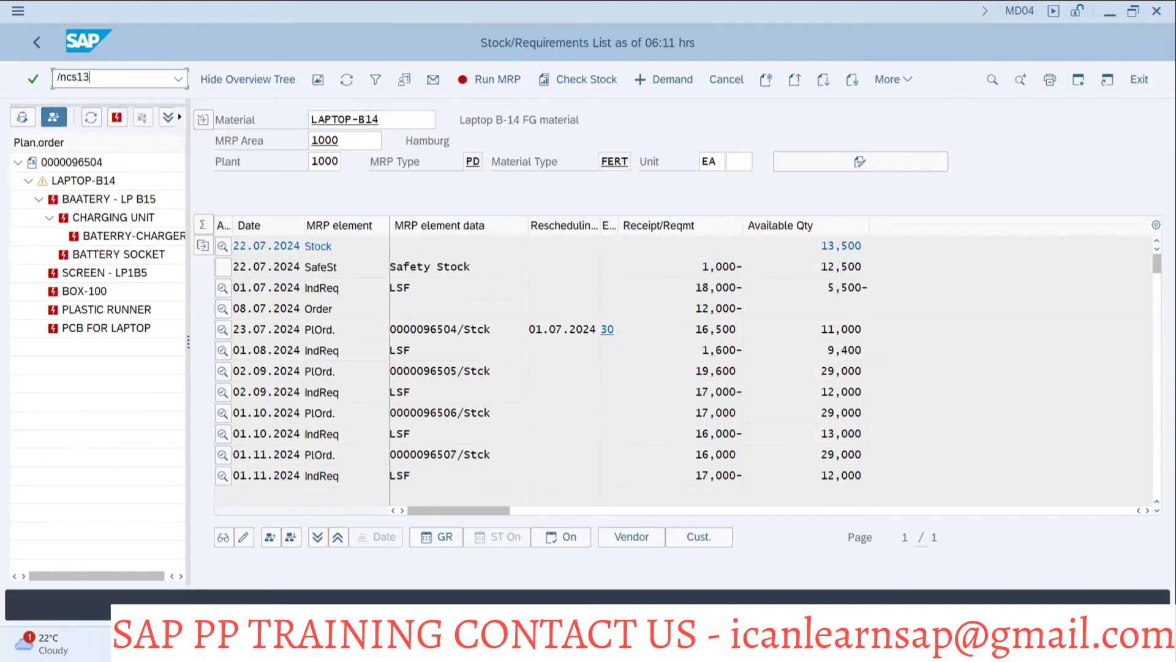
Run CS13 for LAPTOP-B14 with alternative BOM 1 and application PP01, then restore the window down
type("/ncs13")
key("Return")
left_click(141, 161)
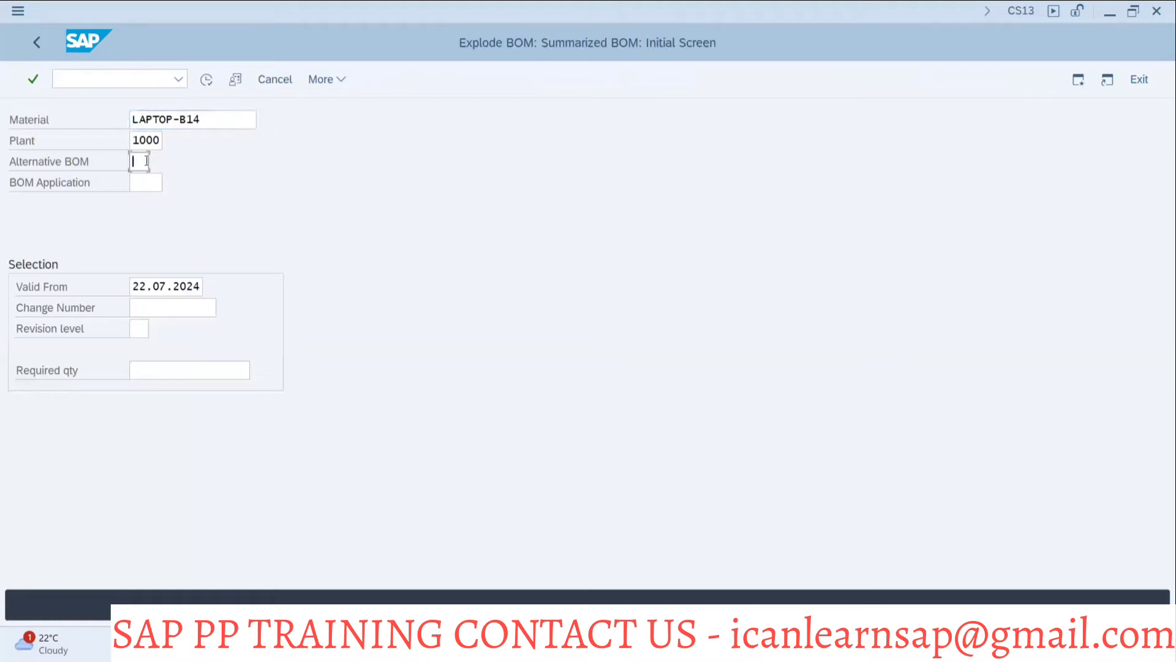
left_click(153, 183)
left_click(154, 187)
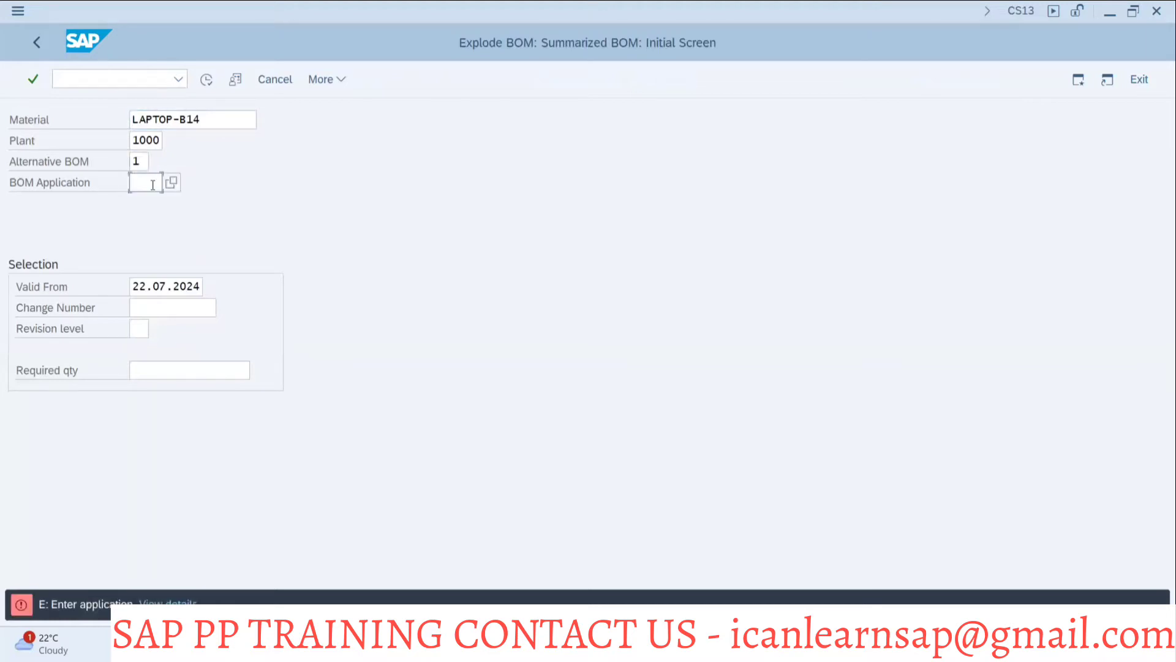
left_click(149, 215)
key("Return")
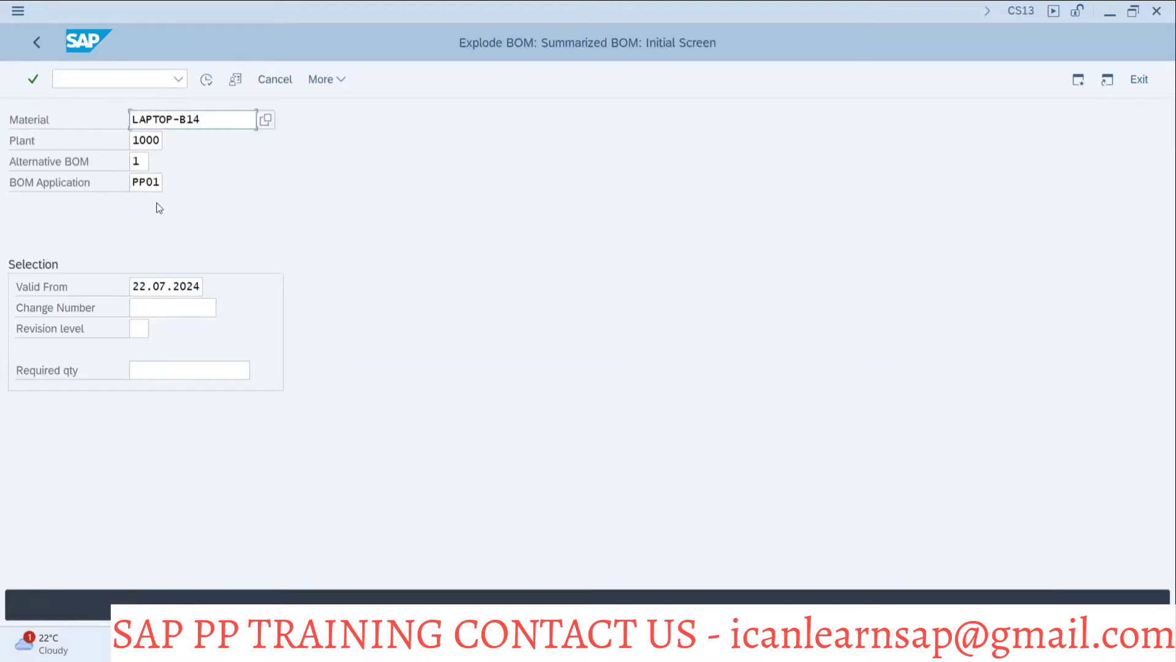
left_click(208, 80)
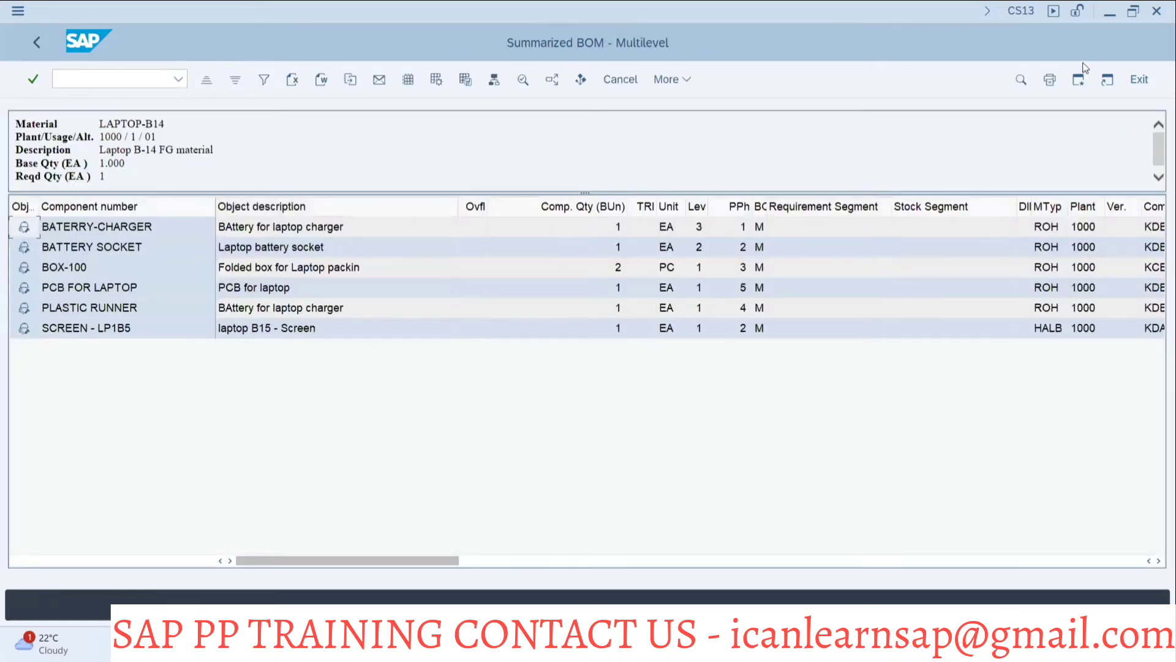
left_click(1134, 12)
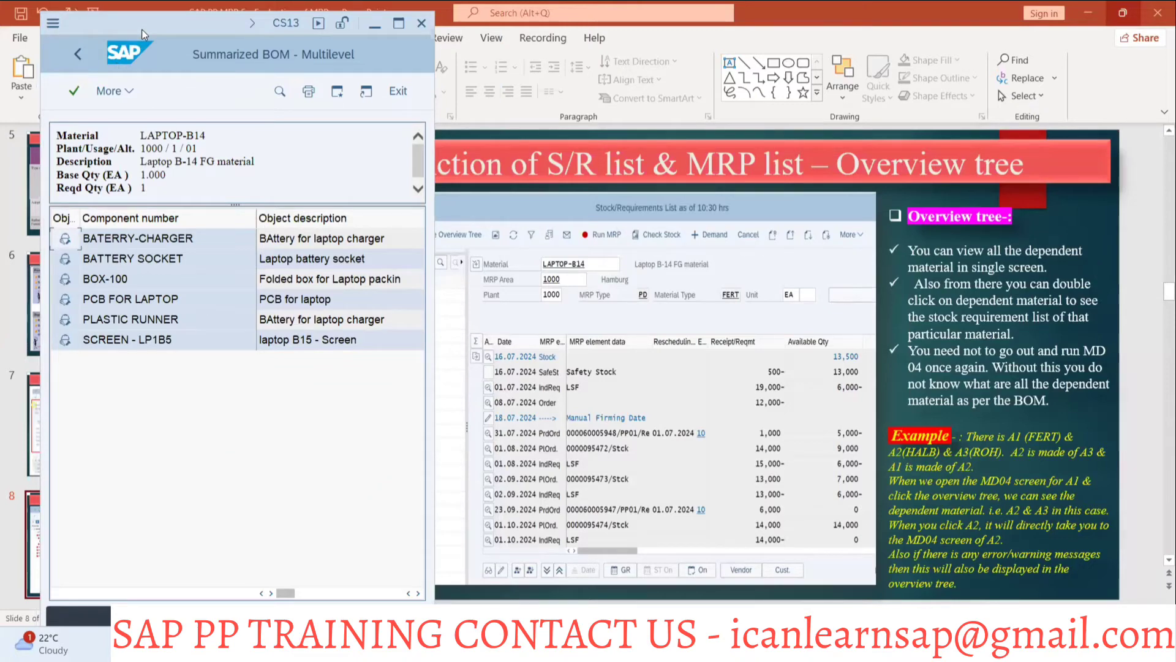
In the 22.07.2024 MRP list, show the overview tree for LAPTOP-B14 and widen its panel
left_click_drag(142, 30, 815, 65)
key("alt+Tab")
key("alt+Tab")
key("alt+Tab")
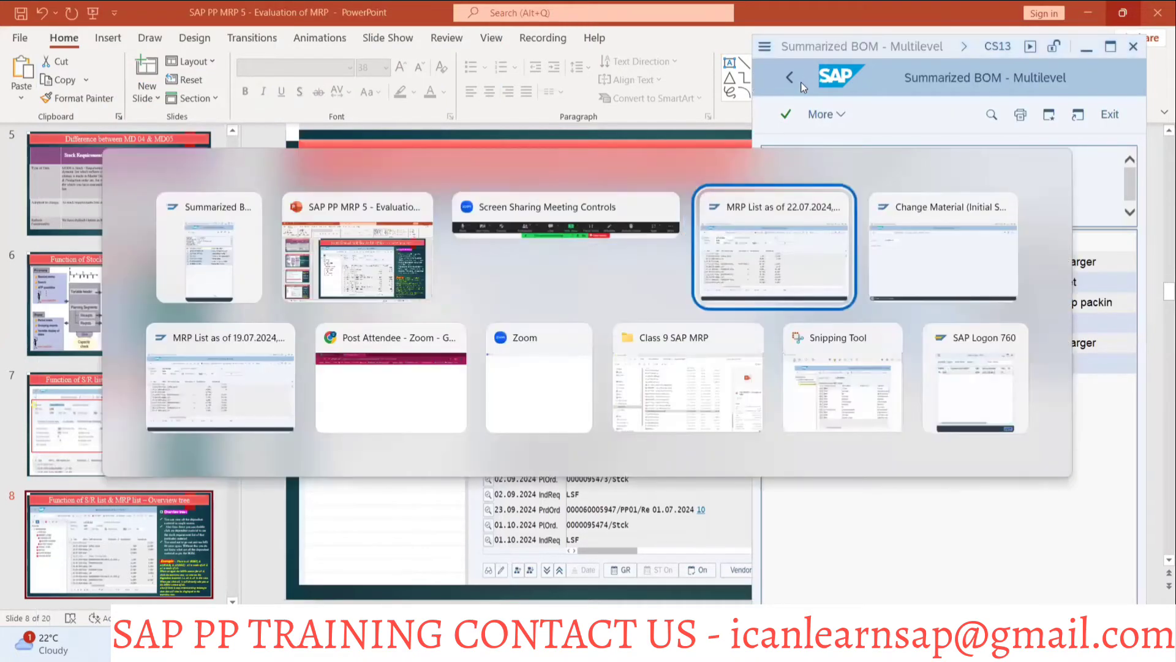
key("alt+Tab")
key("alt+Tab")
key("alt+Tab")
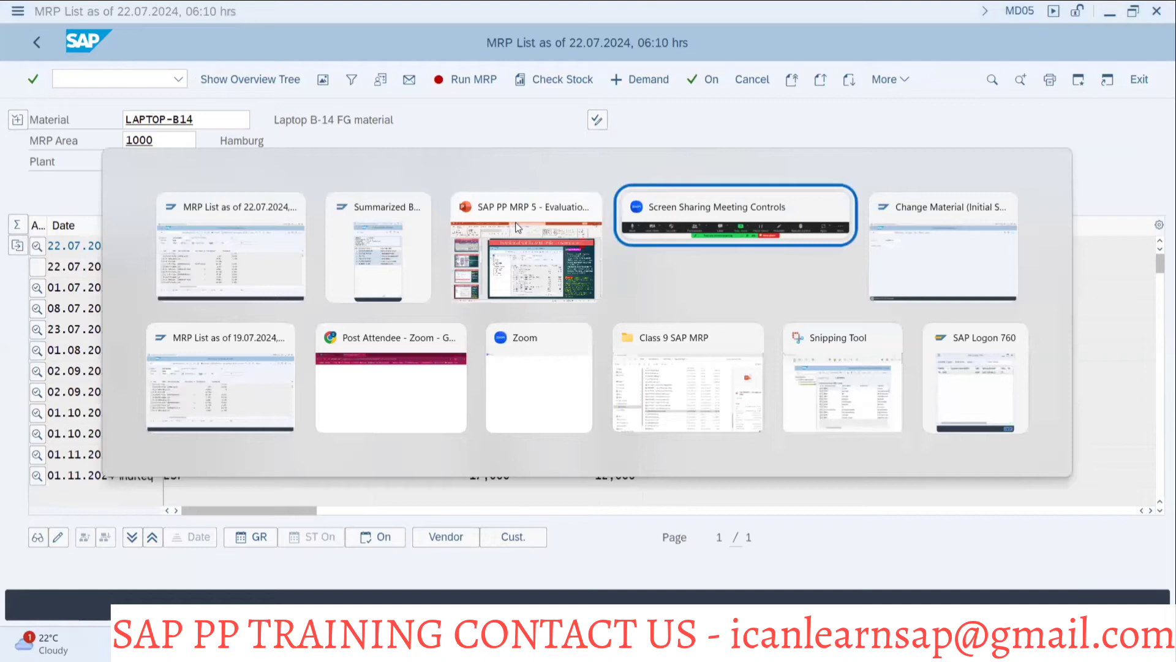
key("alt+Tab")
key("alt+shift+Tab")
key("alt+shift+Tab")
key("alt+shift+Tab")
key("alt+shift+Tab")
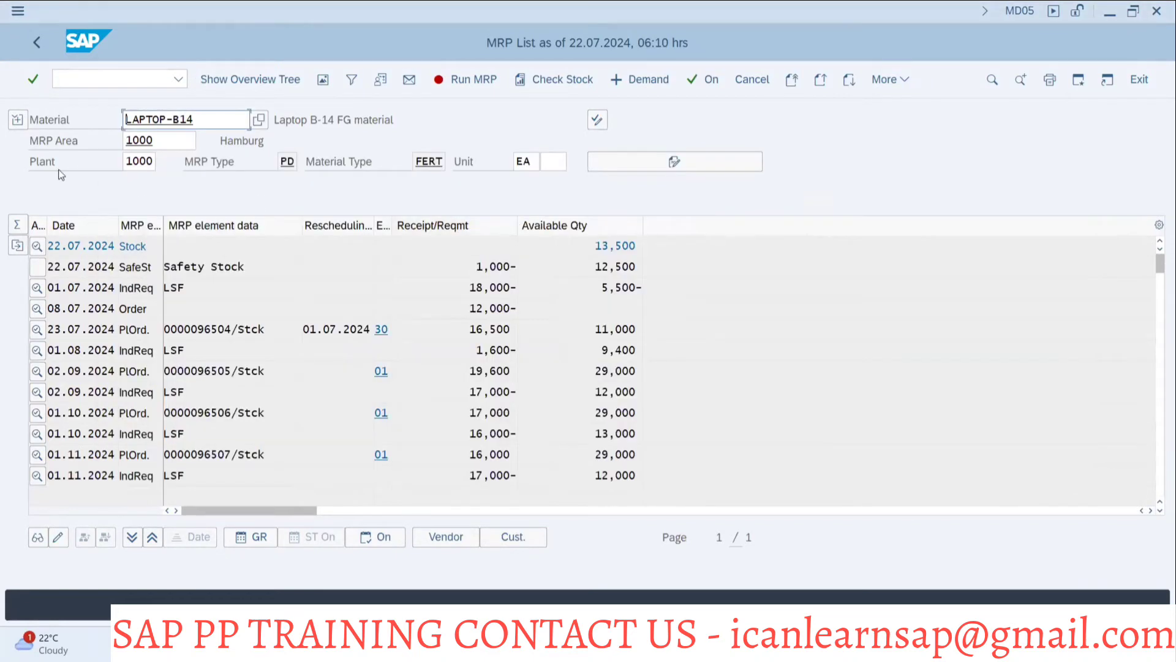
left_click(237, 78)
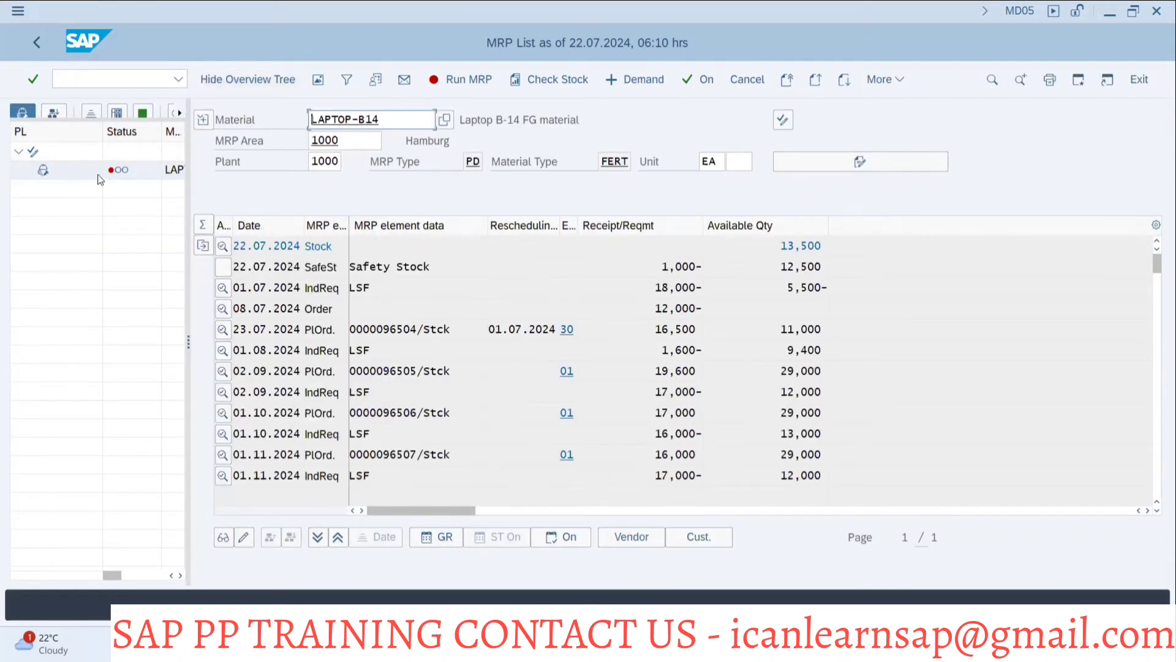
left_click(179, 173)
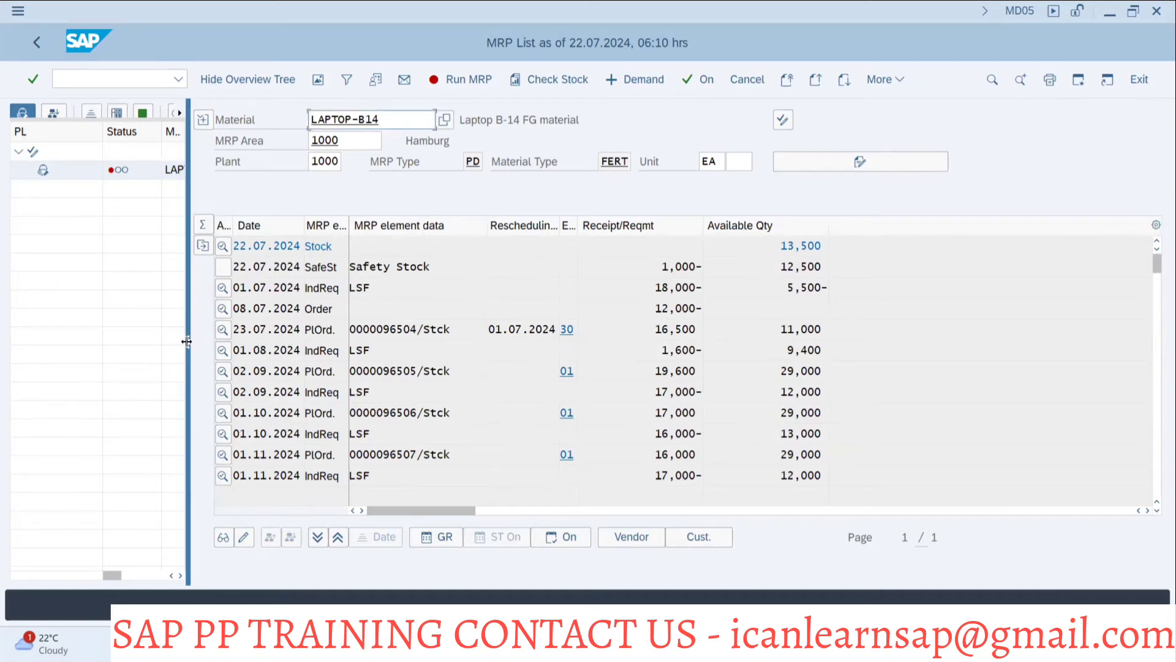
left_click_drag(187, 341, 335, 342)
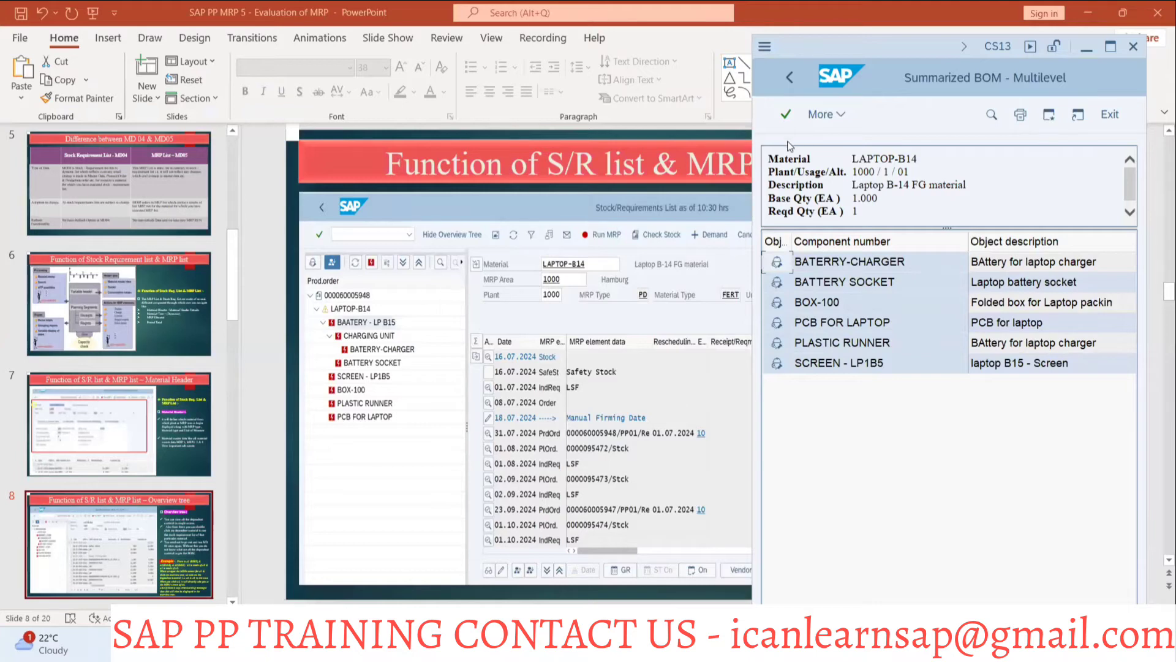
Close the 19.07.2024 MRP list window, maximize the summarized BOM, and enter /omd04
key("alt+Tab")
key("alt+Tab")
key("alt+Tab")
key("alt+Tab")
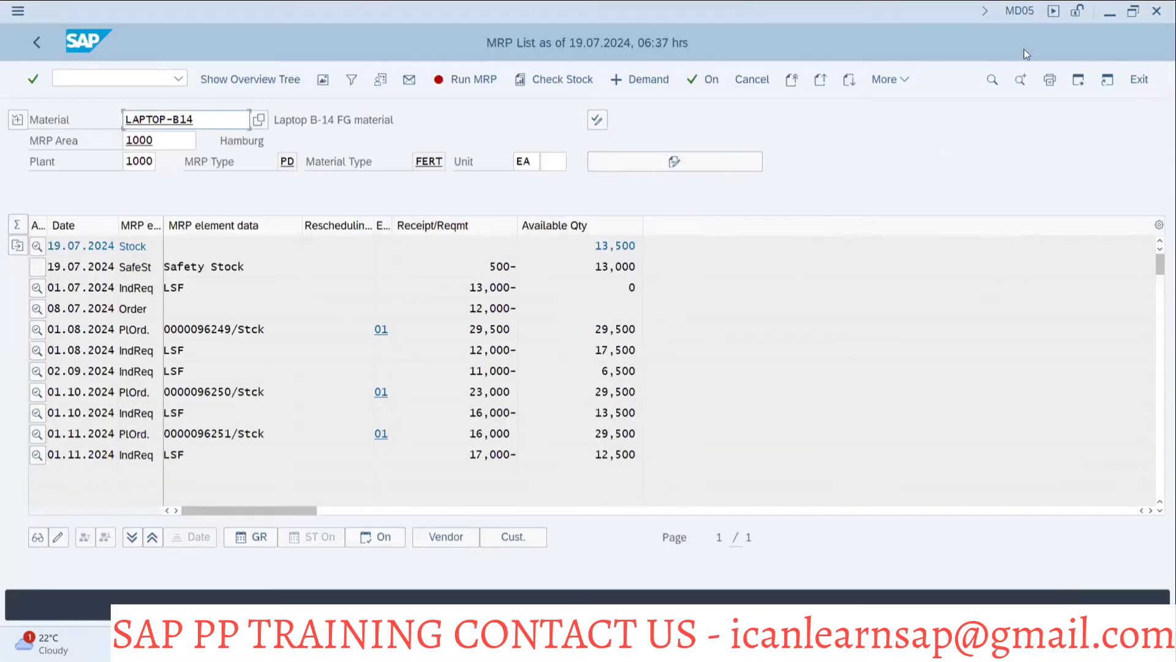
left_click(1157, 11)
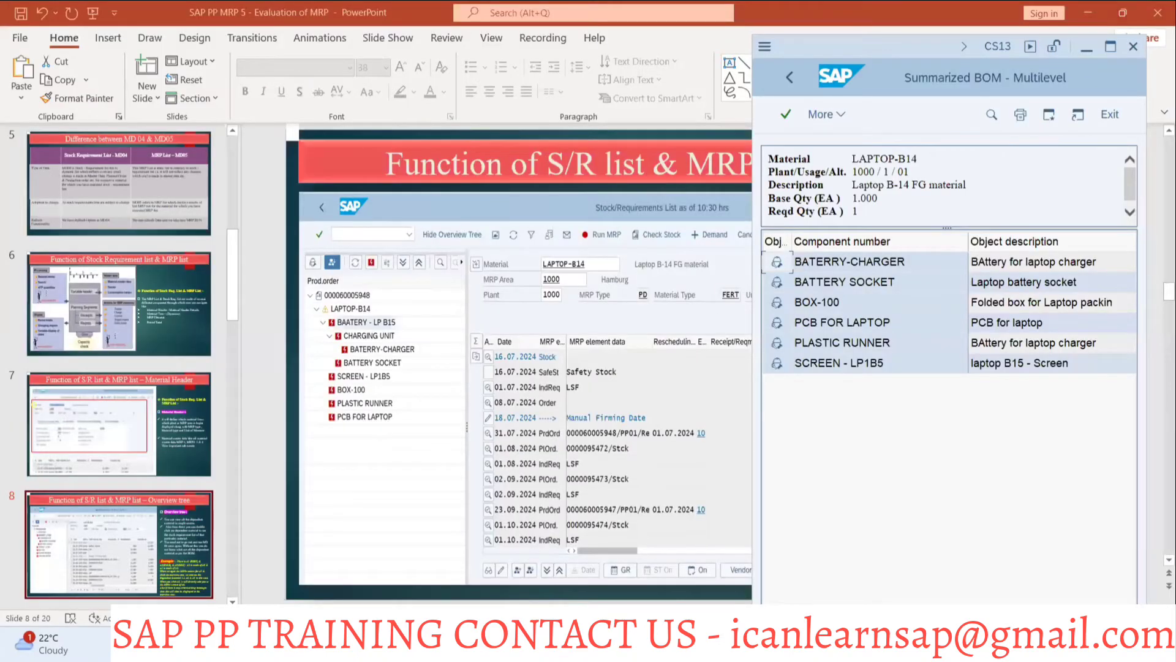
mouse_move(676, 569)
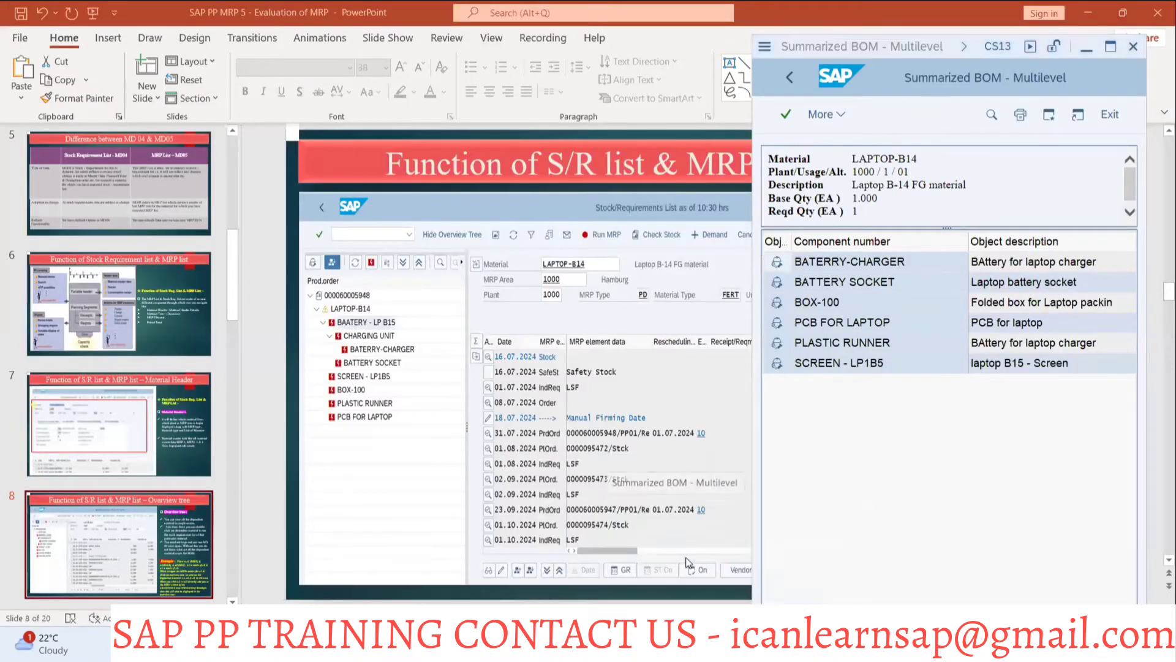
left_click(1109, 47)
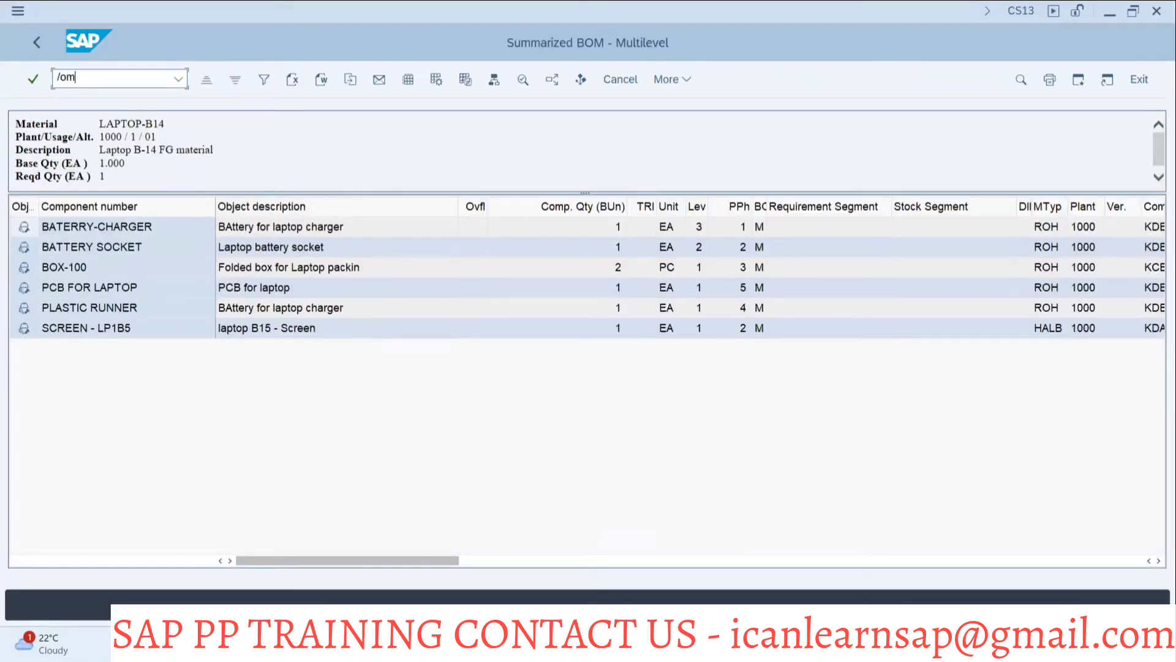
key("Return")
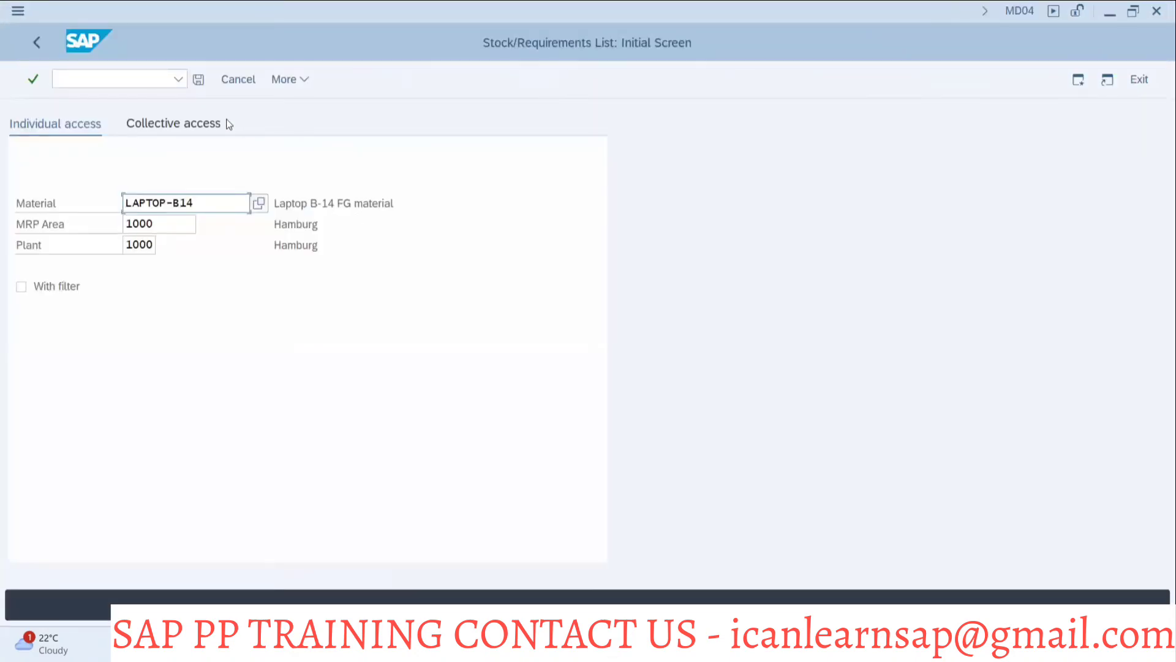
key("Return")
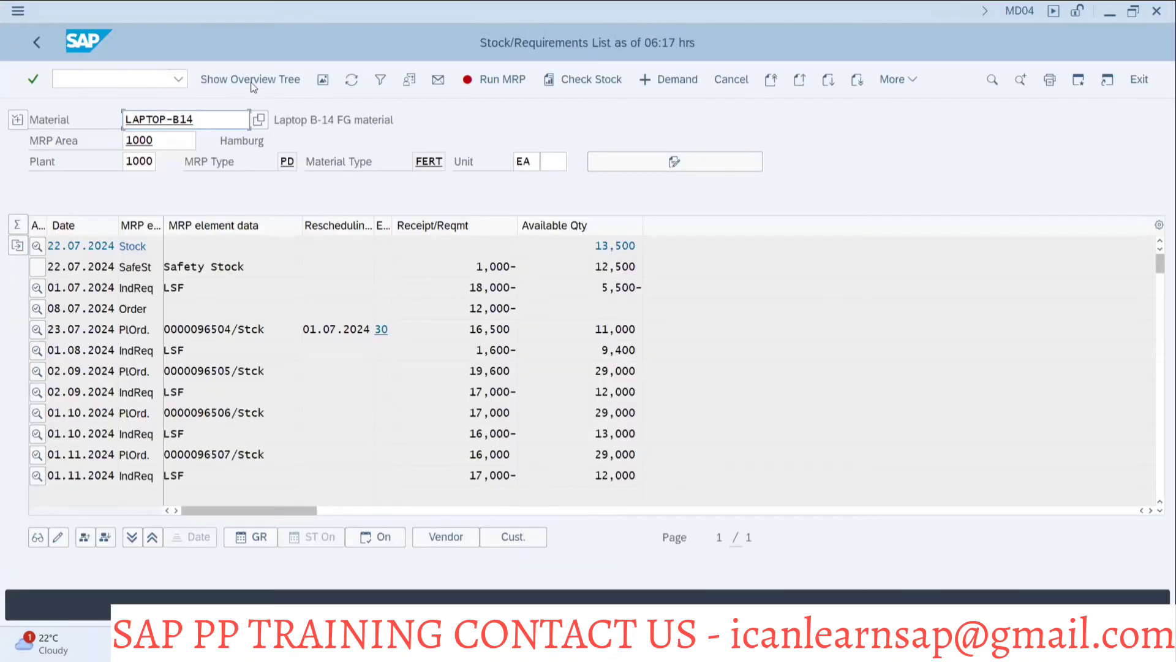
left_click(251, 86)
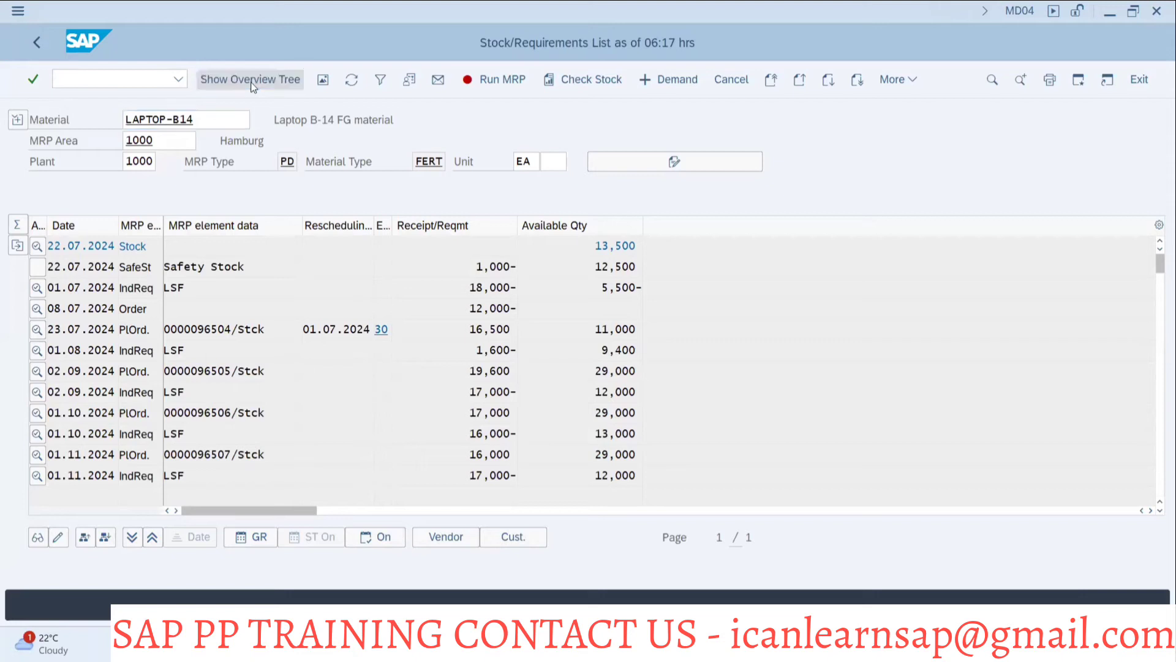
left_click(129, 154)
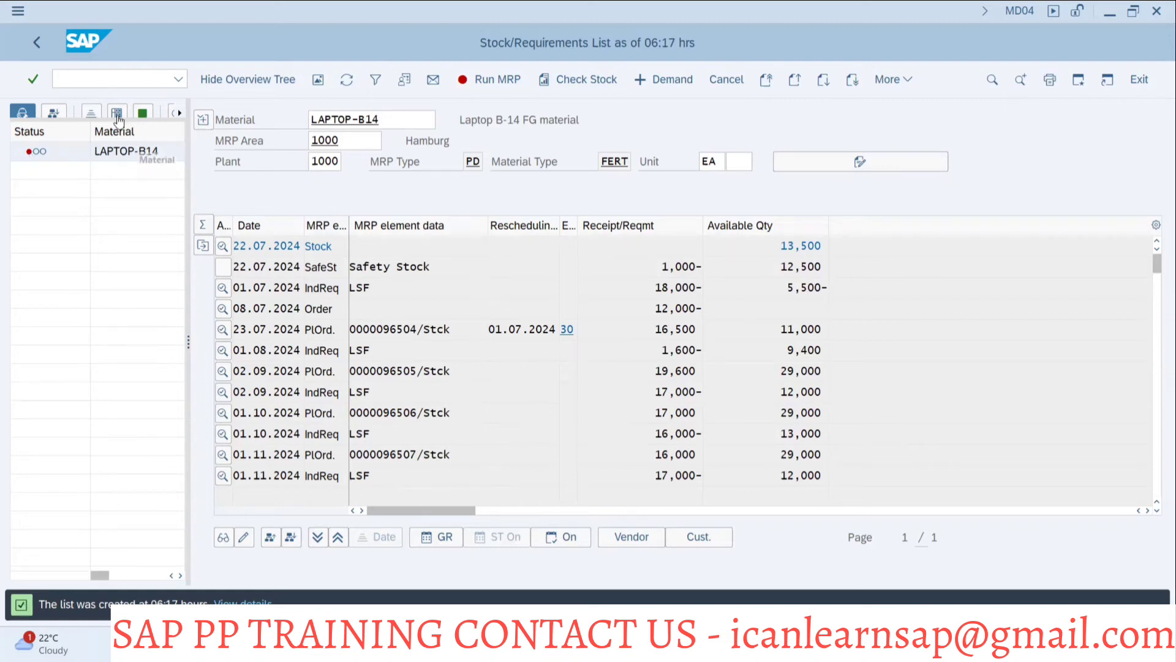
left_click(53, 112)
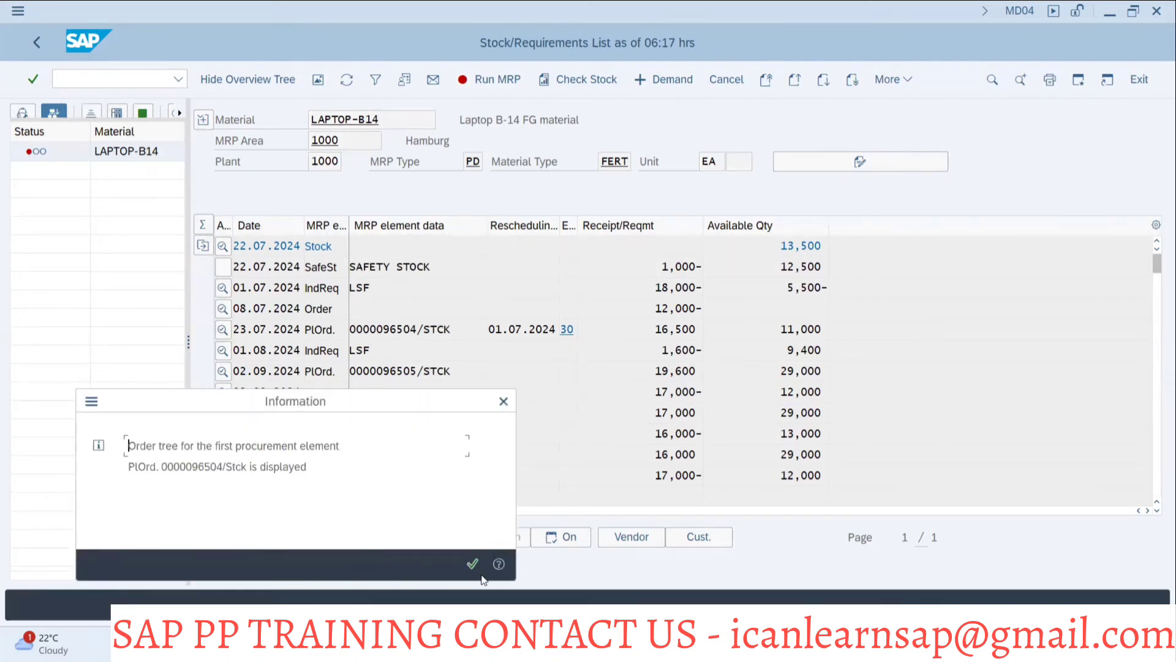
left_click(472, 563)
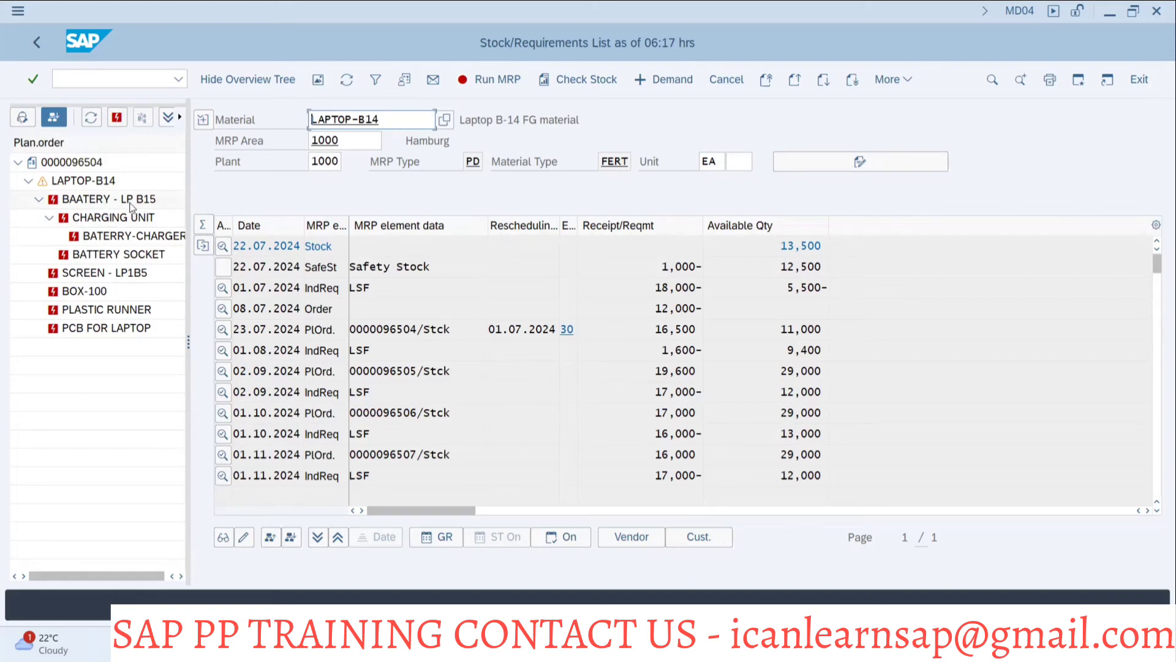
Run the CS12 multilevel BOM explosion for LAPTOP-B14 with alternative BOM 1
key("alt+Tab")
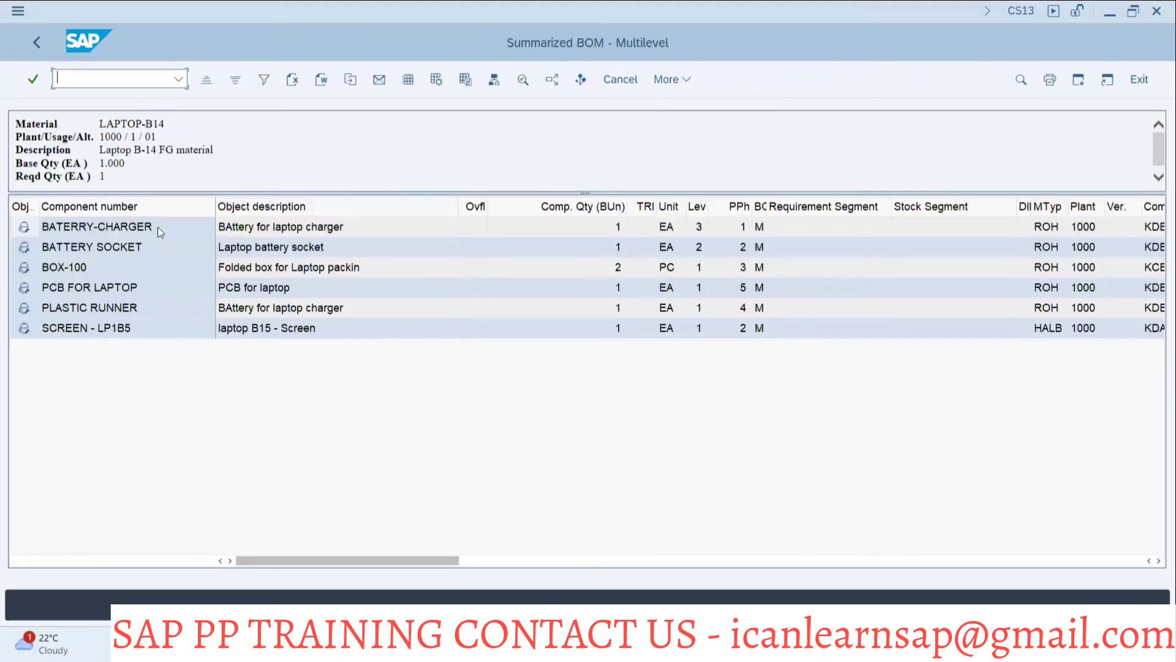
left_click(1133, 12)
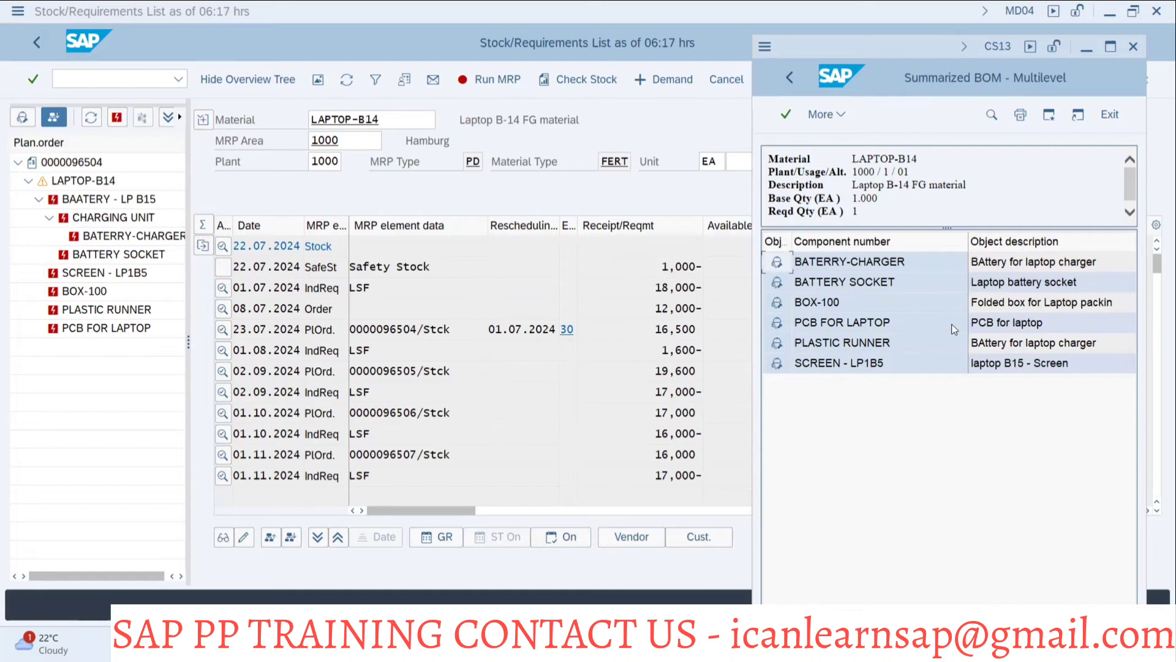
left_click(1112, 49)
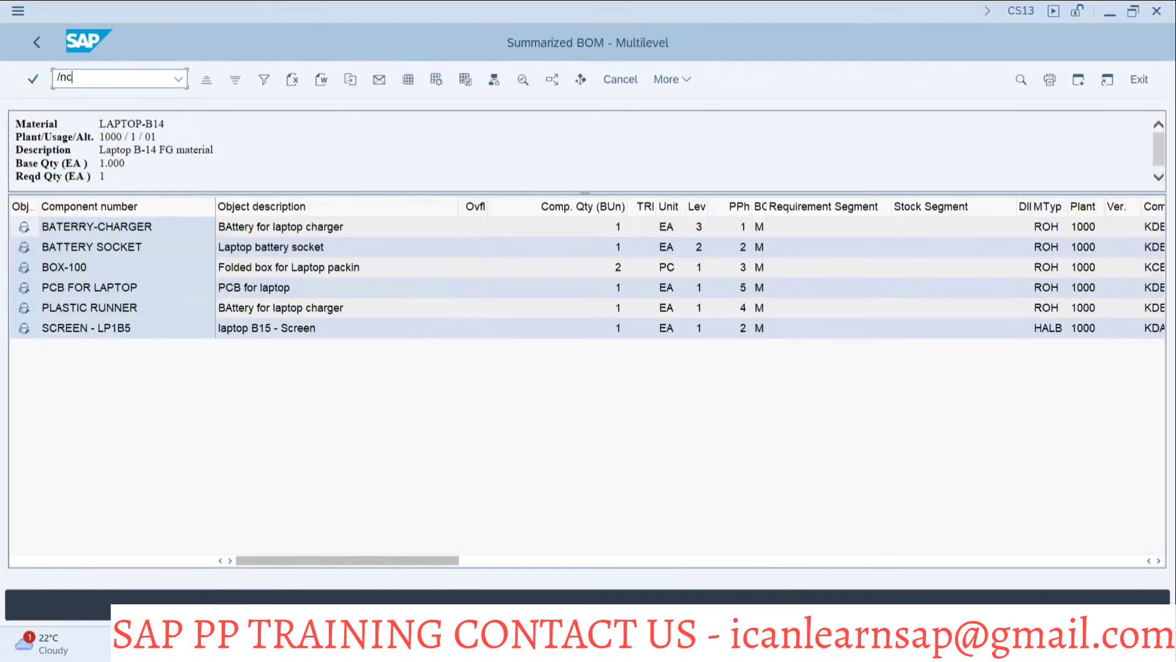
key("Return")
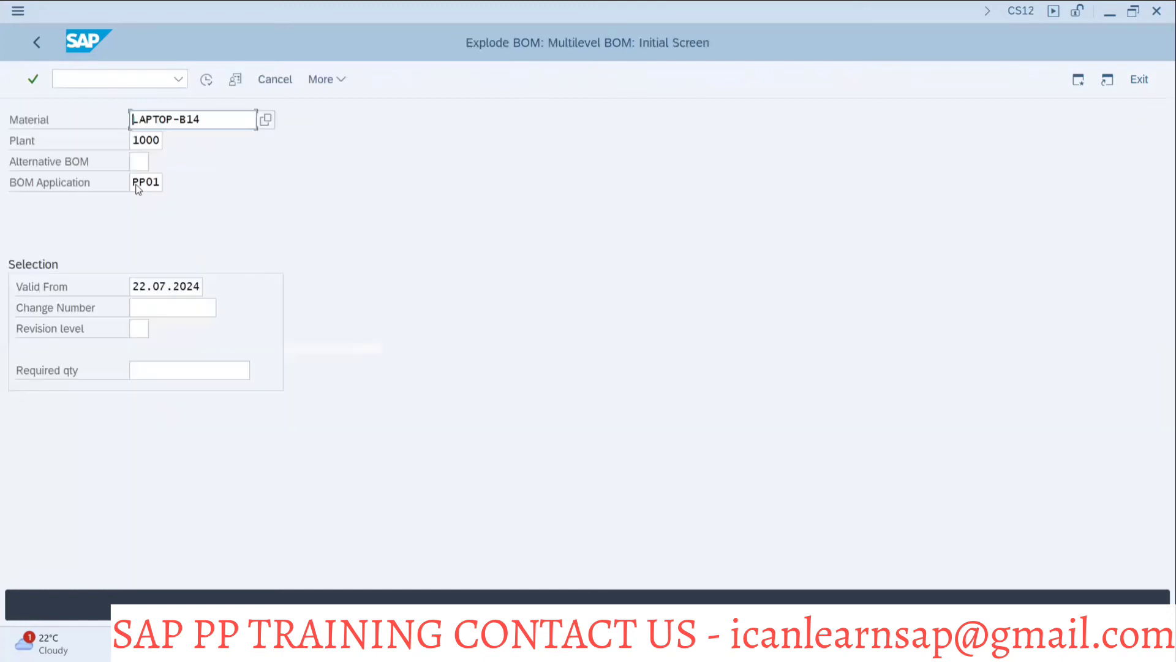
left_click(138, 162)
left_click(143, 182)
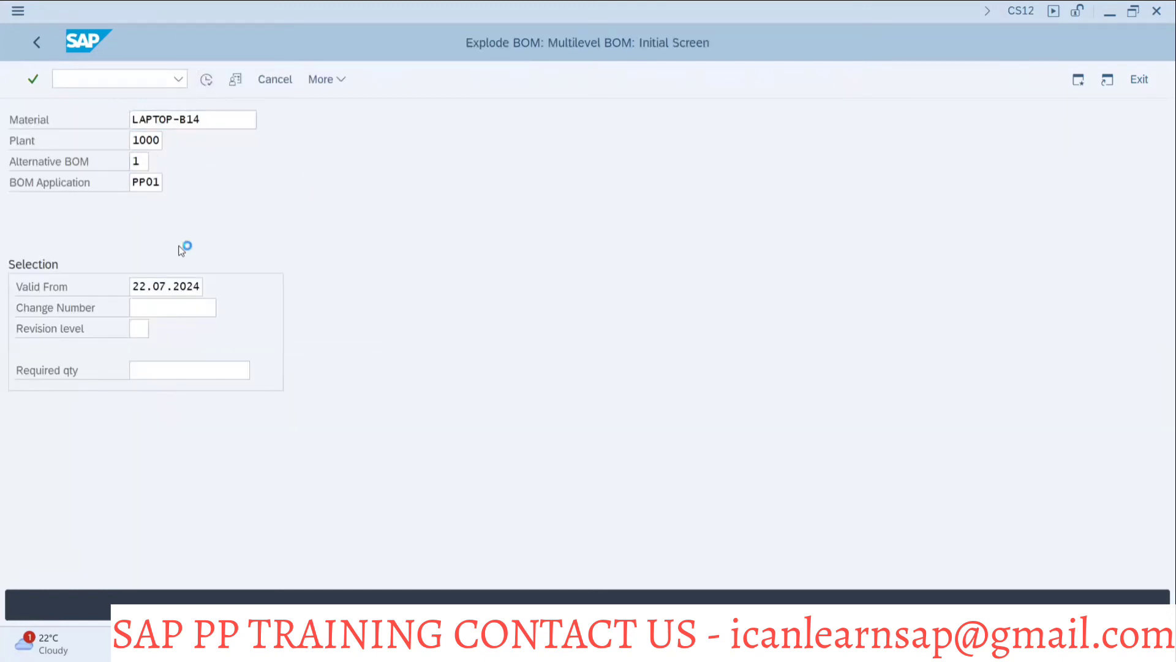
key("F8")
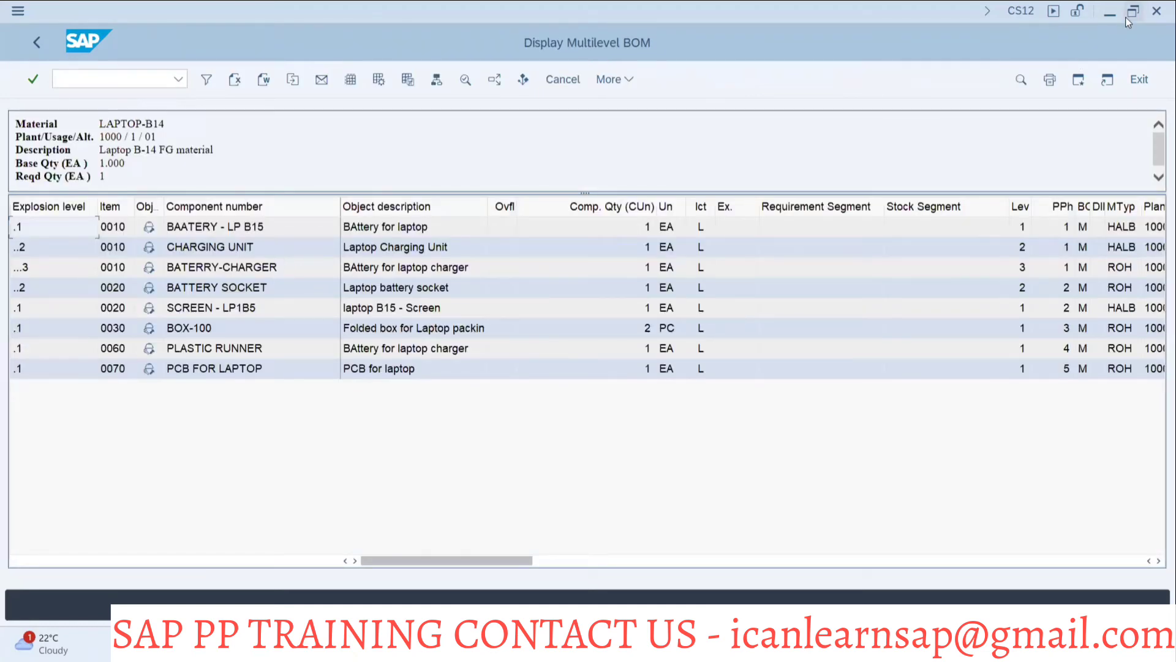
Resize and move the BOM window beside the stock/requirements list, bringing the list to front
left_click(1133, 10)
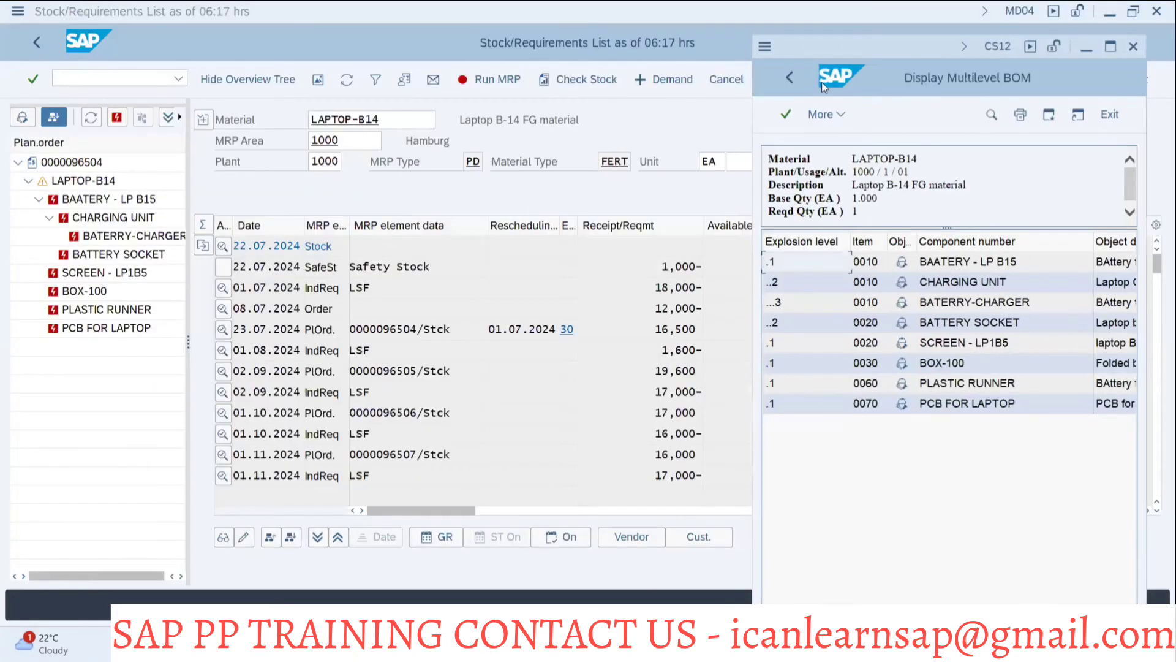
left_click_drag(895, 66, 510, 94)
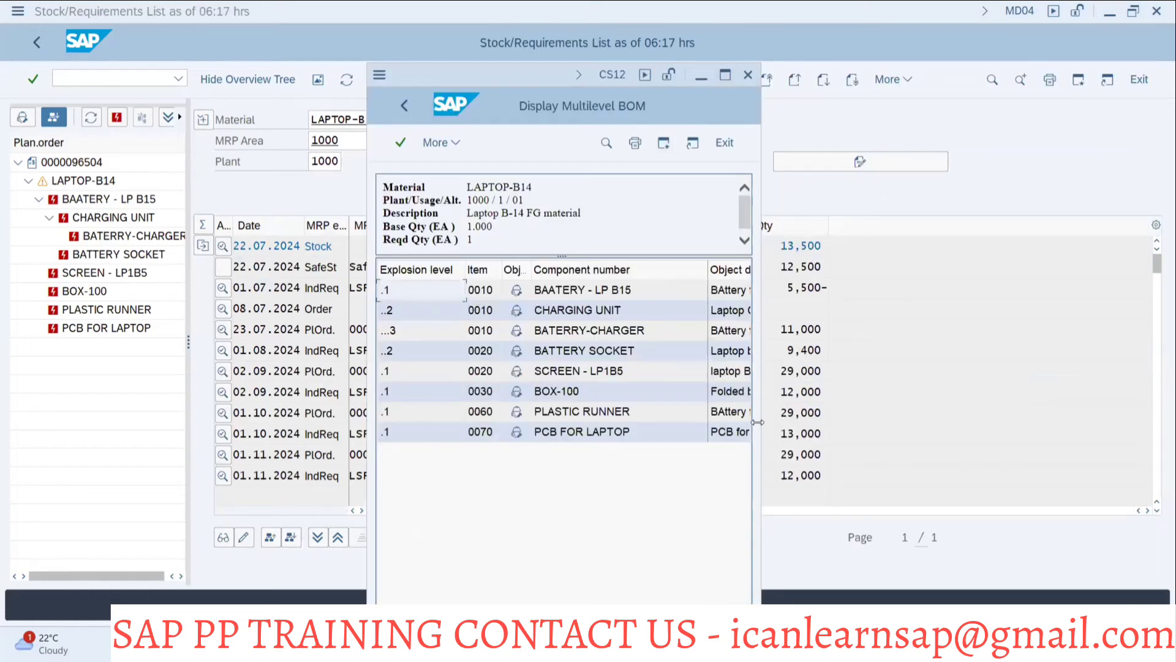
left_click_drag(758, 422, 1060, 423)
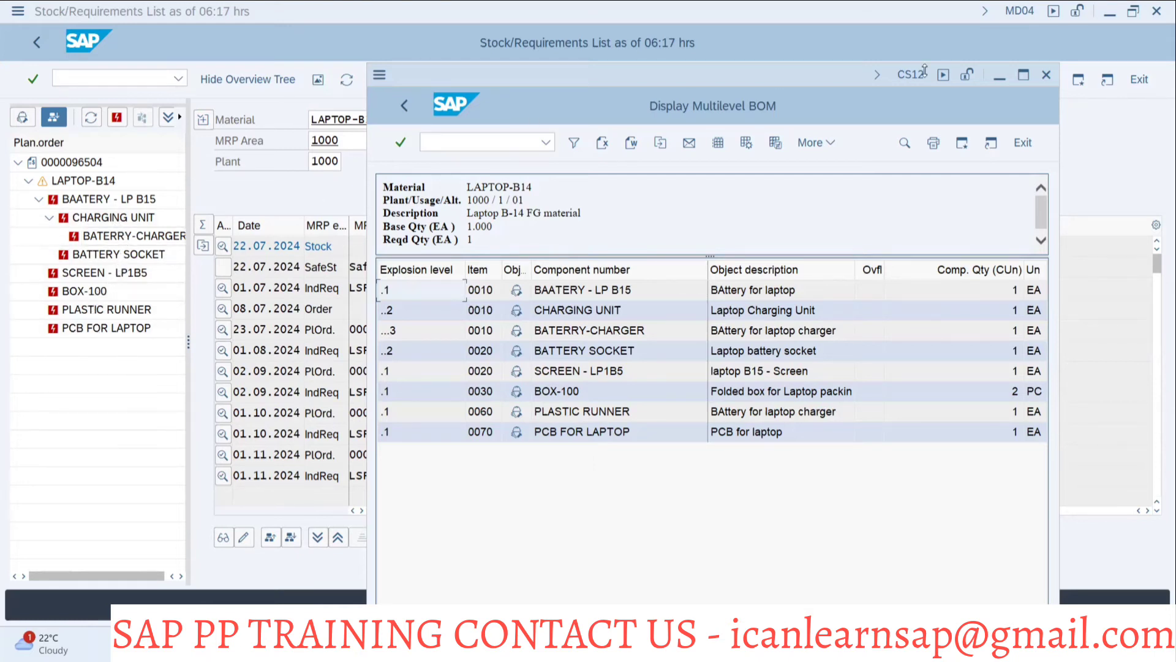
left_click_drag(817, 79, 980, 78)
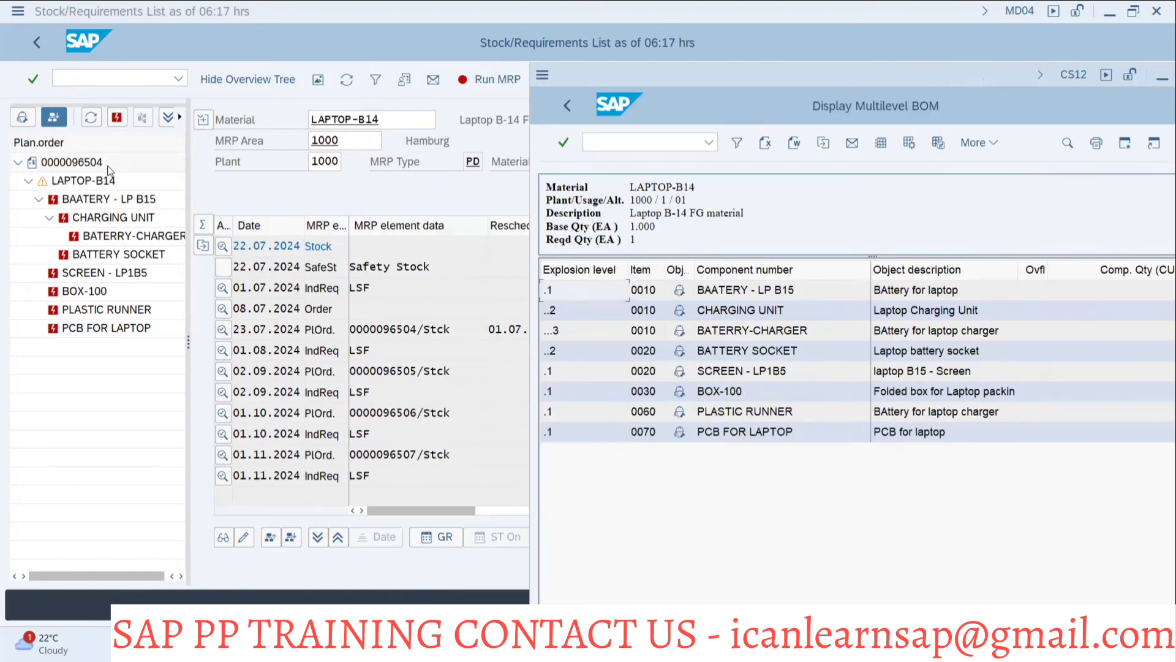
left_click(100, 202)
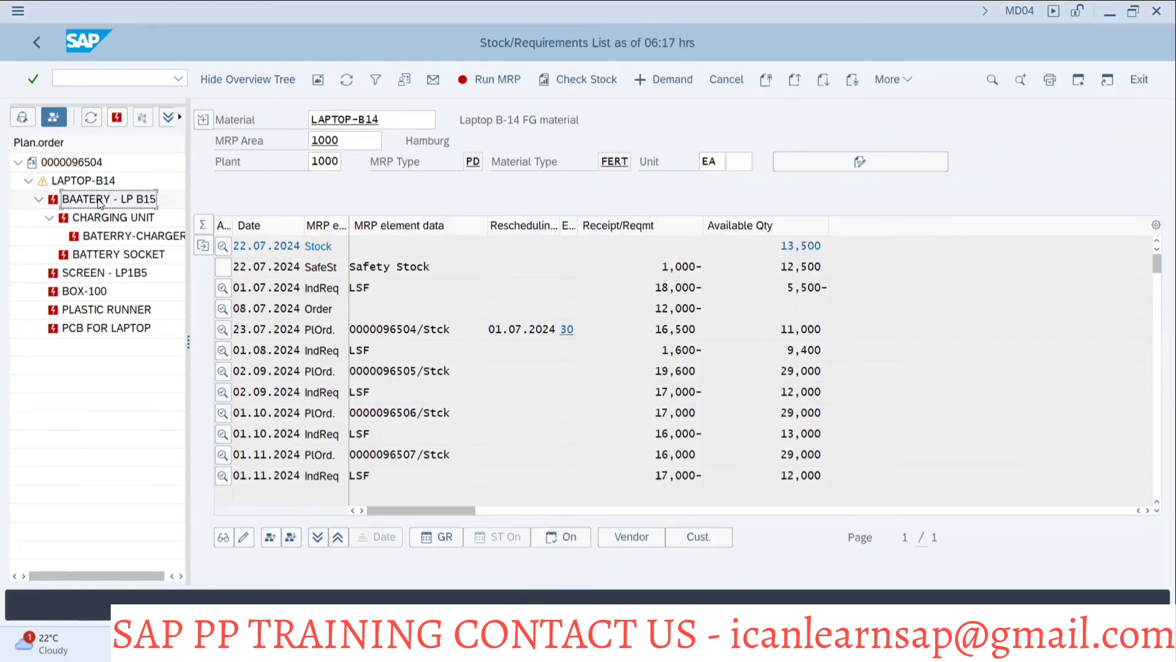
Open the stock/requirements lists for BAATERY - LP B15, SCREEN - LP1B5 and PCB FOR LAPTOP from the tree
double_click(100, 202)
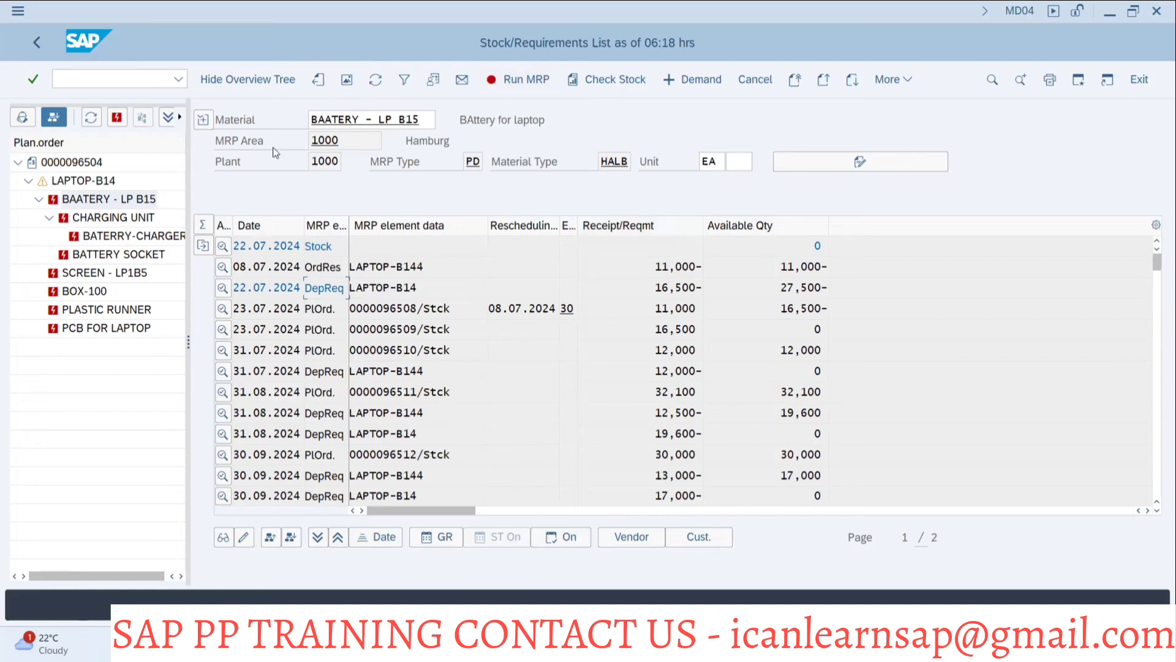
left_click(97, 183)
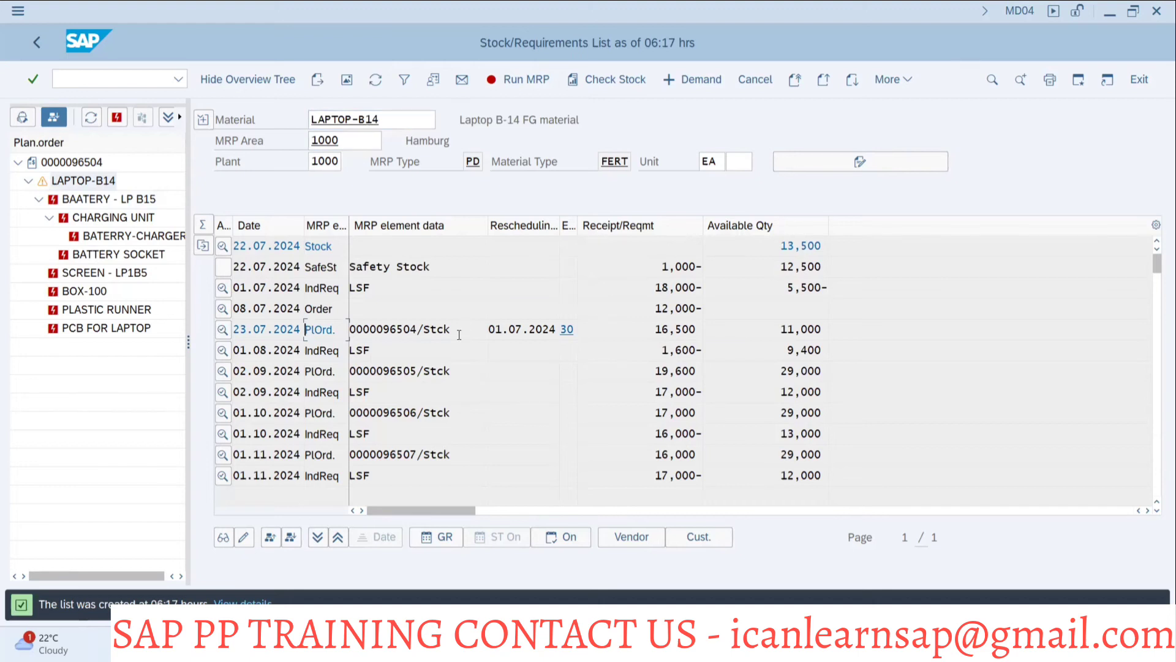
left_click(113, 271)
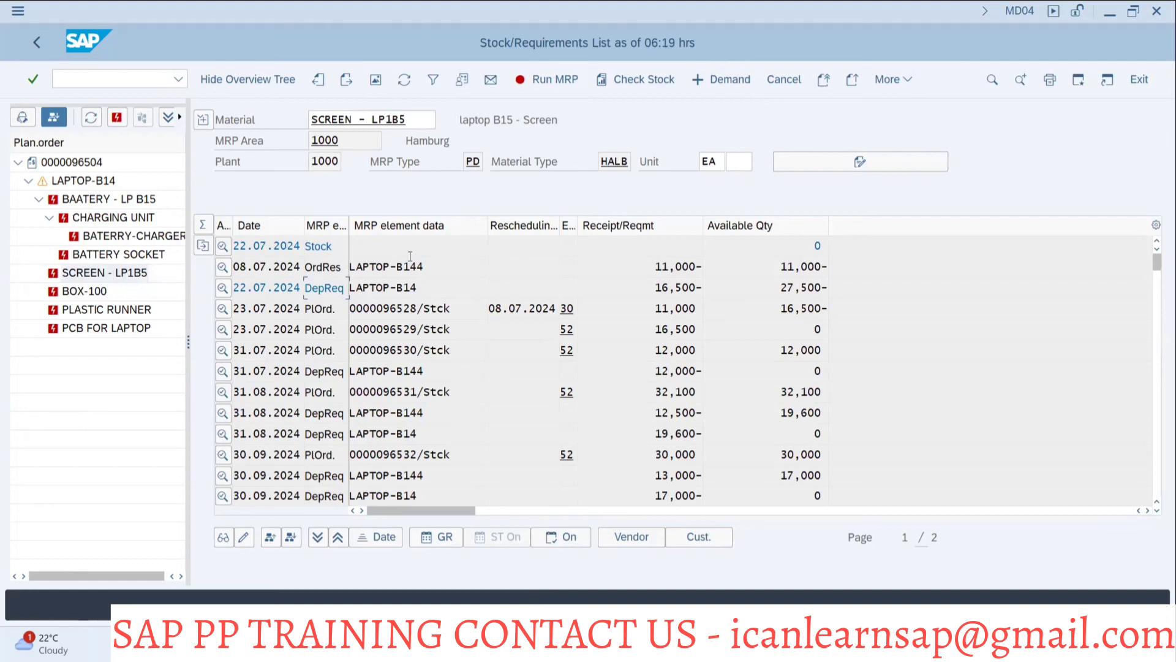
left_click(234, 80)
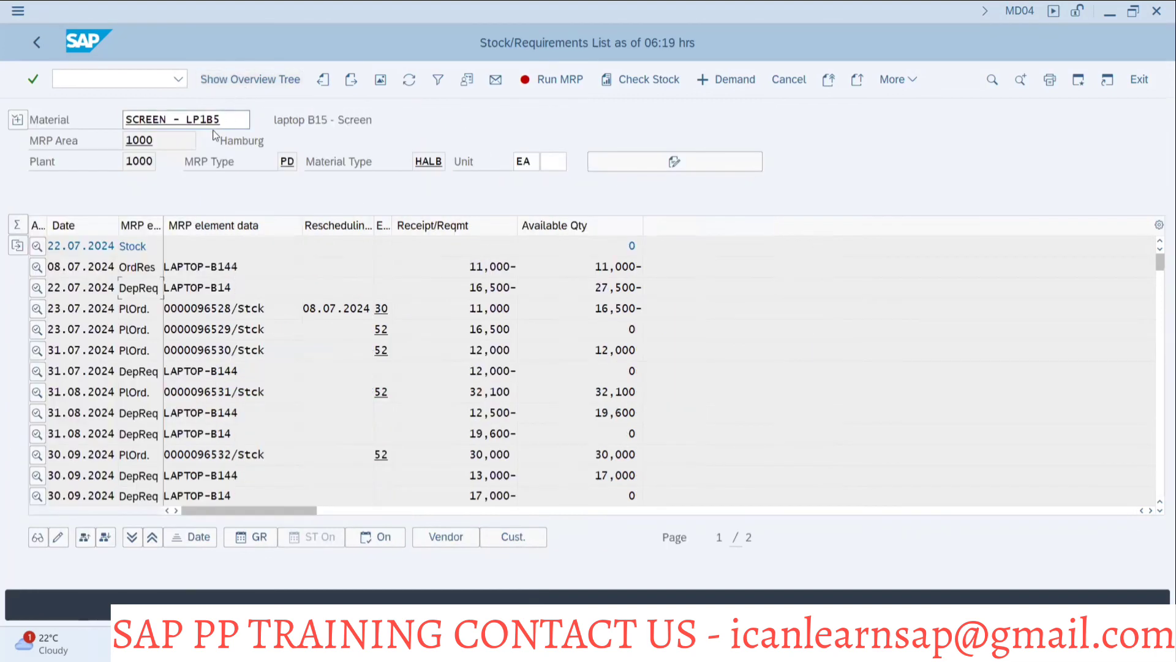
left_click(285, 90)
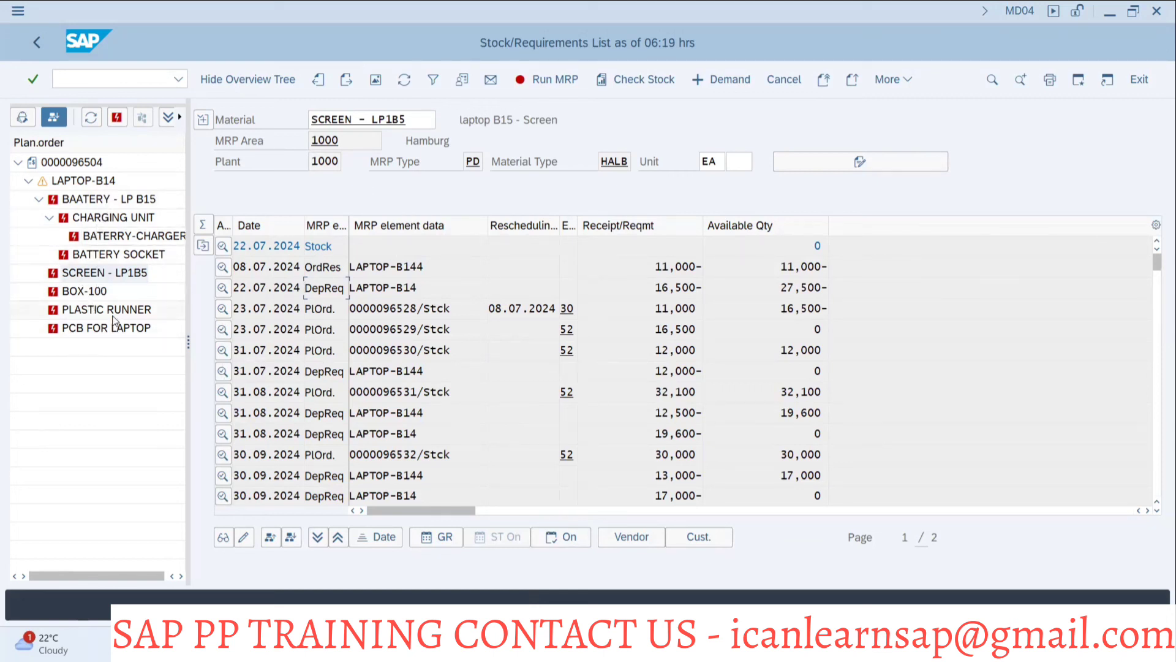
left_click(114, 327)
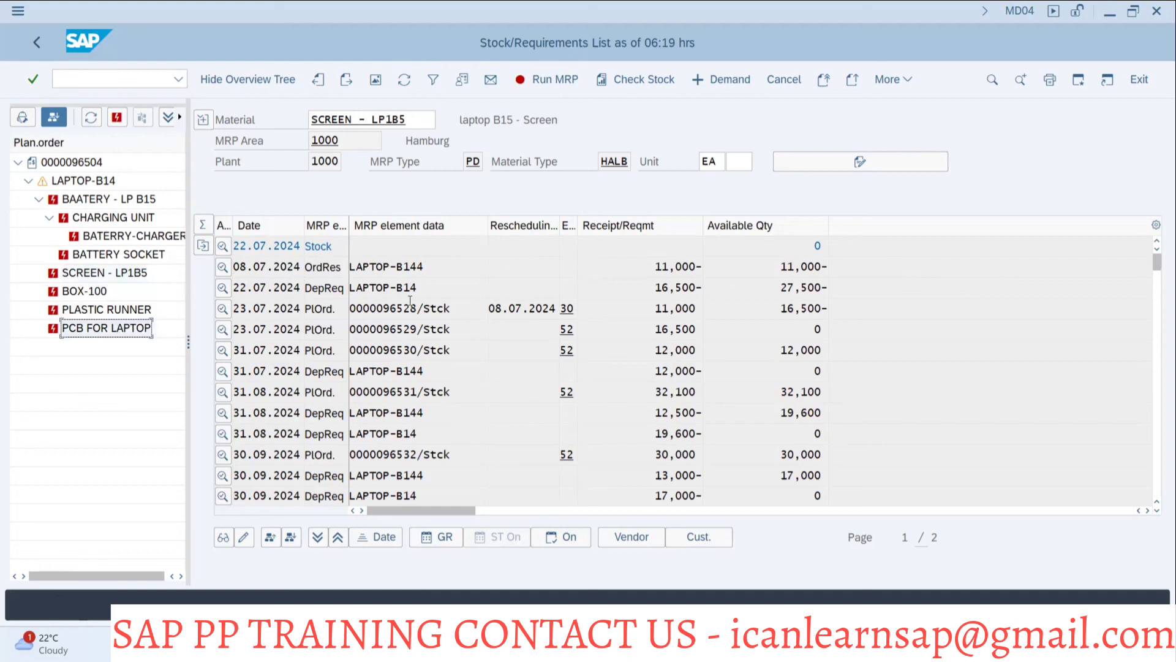
double_click(98, 329)
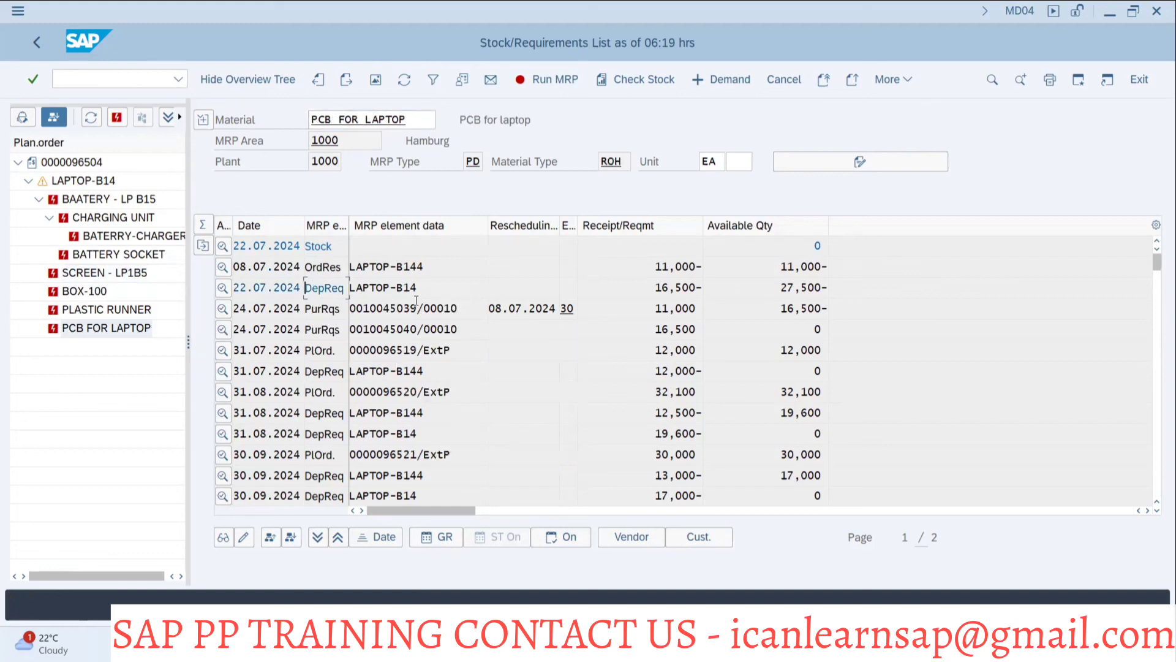
Show PowerPoint slide 9, 'Collective access to Stock & Req list & MRP list'
key("alt+Tab")
key("alt+Tab")
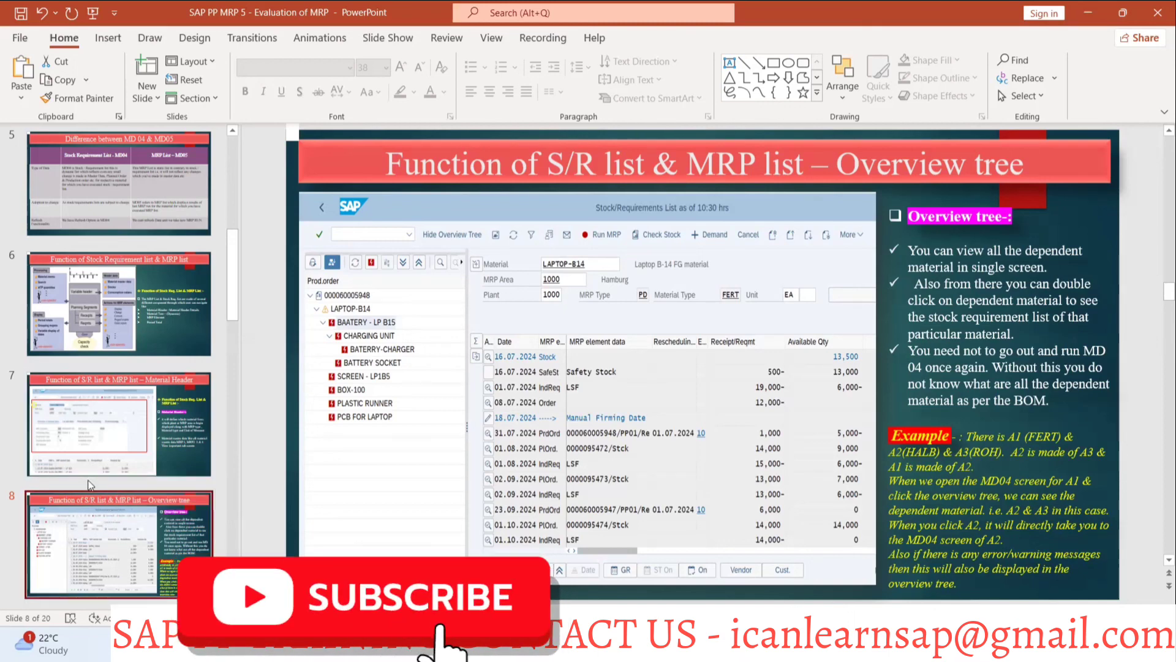
scroll(102, 458, "down", 3)
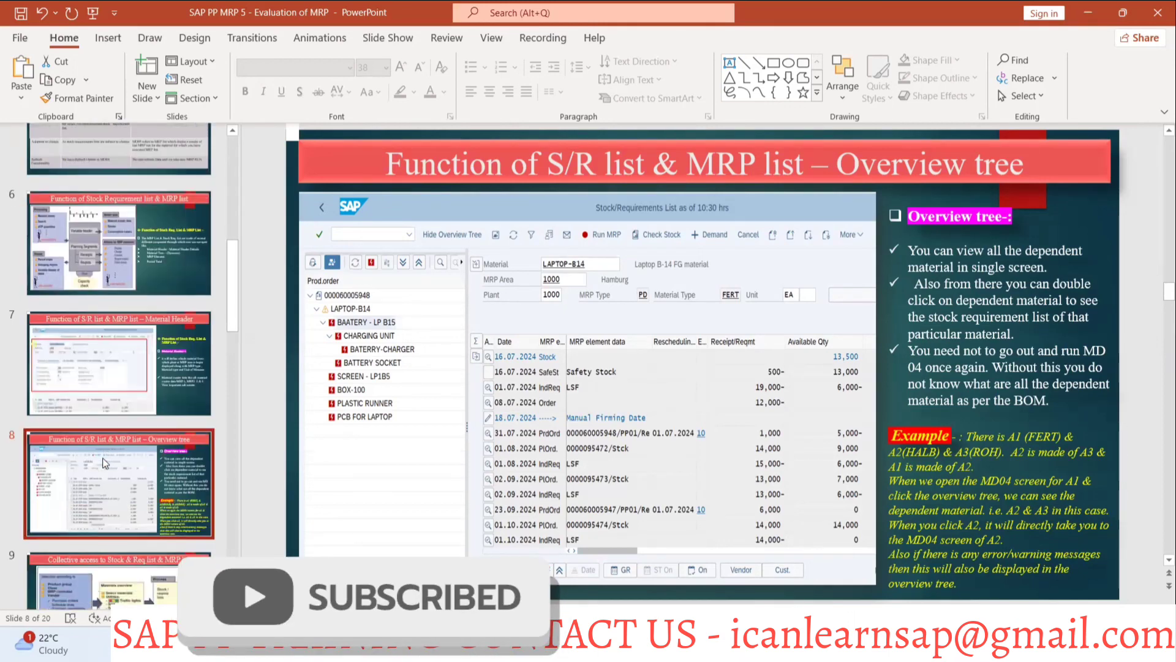
left_click(96, 492)
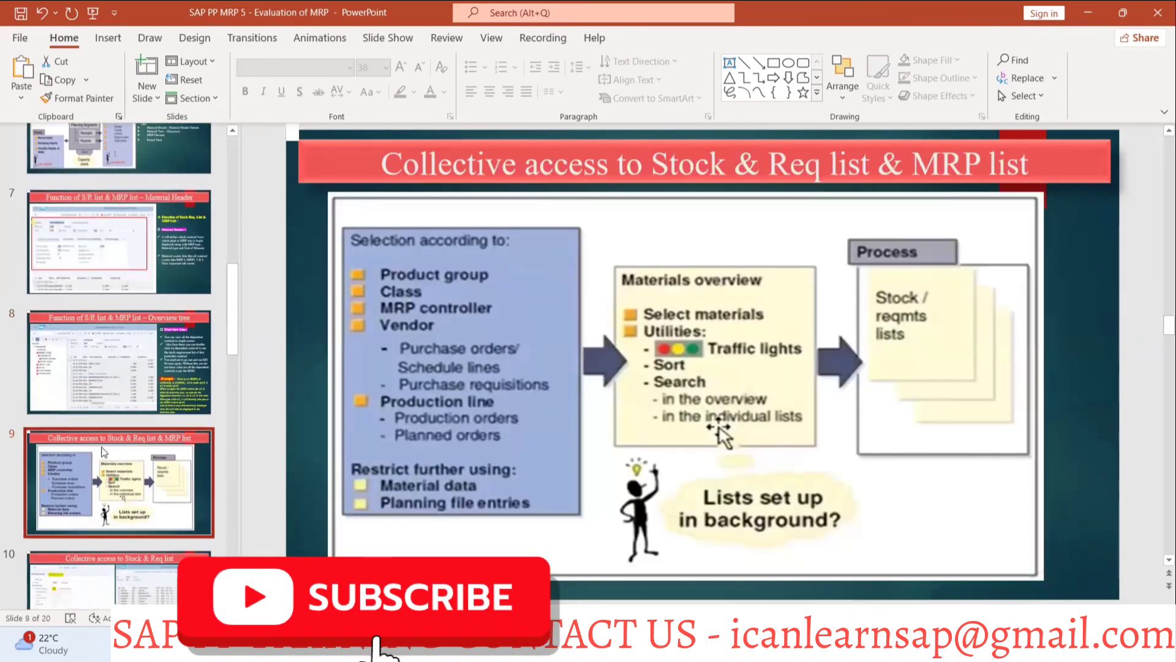